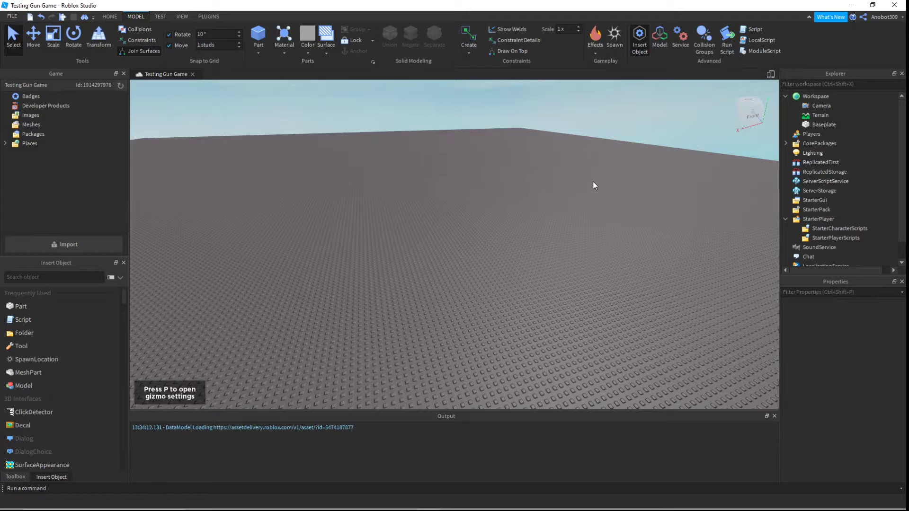
key(w)
right_drag(593, 182, 593, 182)
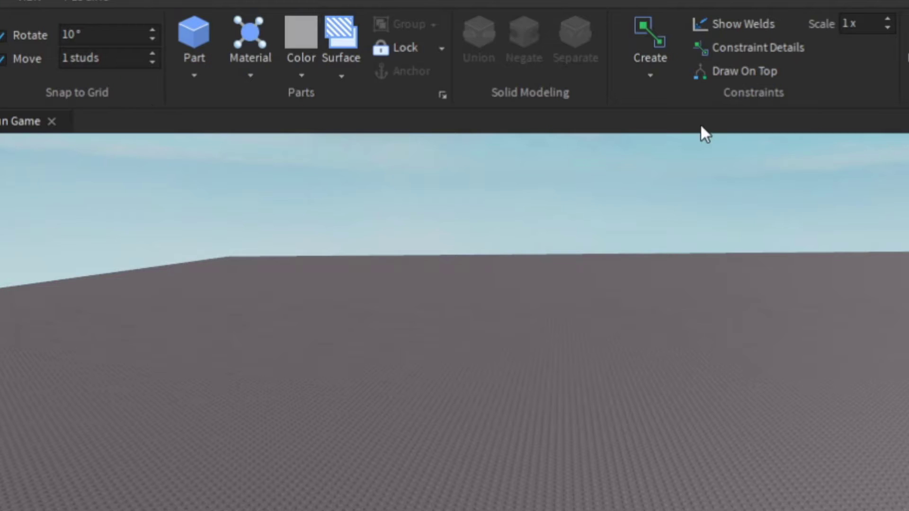
click(647, 74)
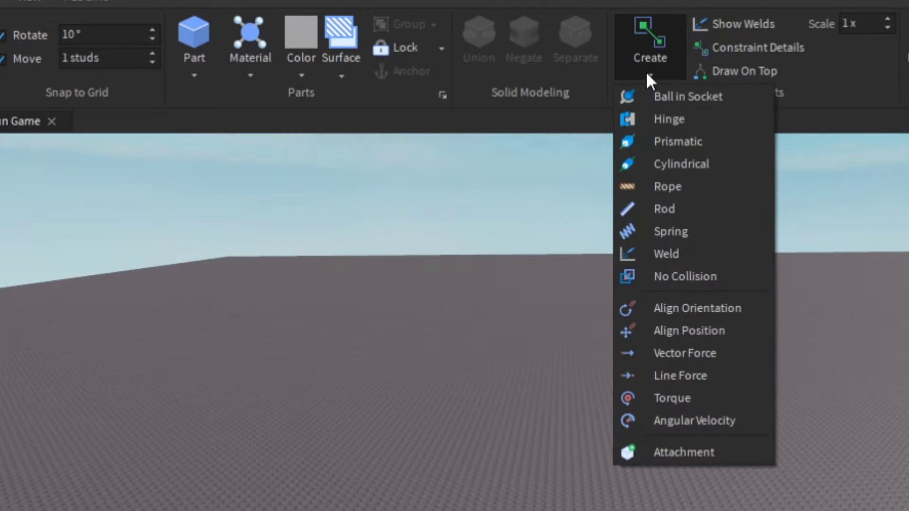
click(671, 124)
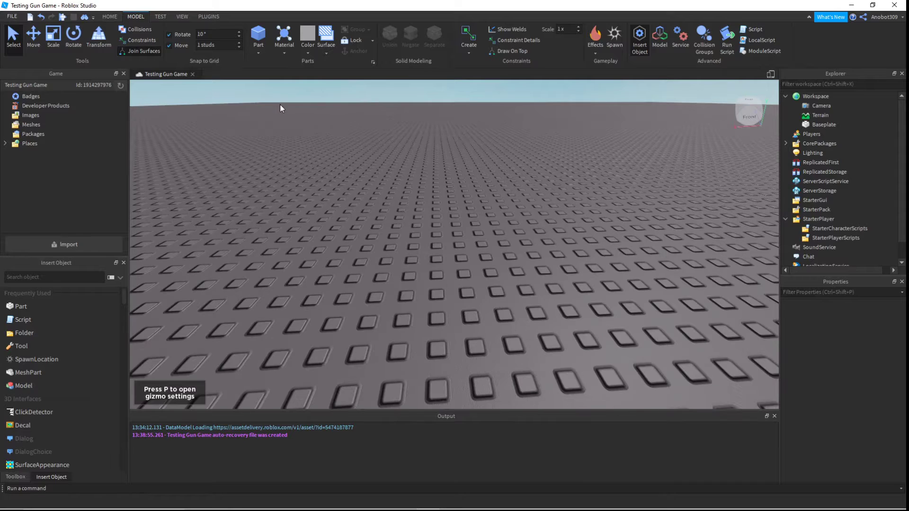
- Insert two block parts into the workspace, stacked on the baseplate
click(258, 35)
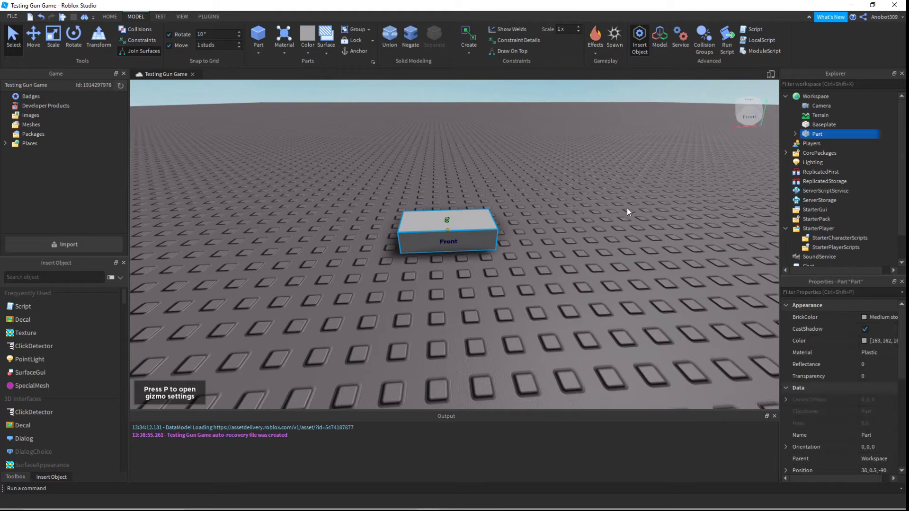
click(261, 36)
click(624, 231)
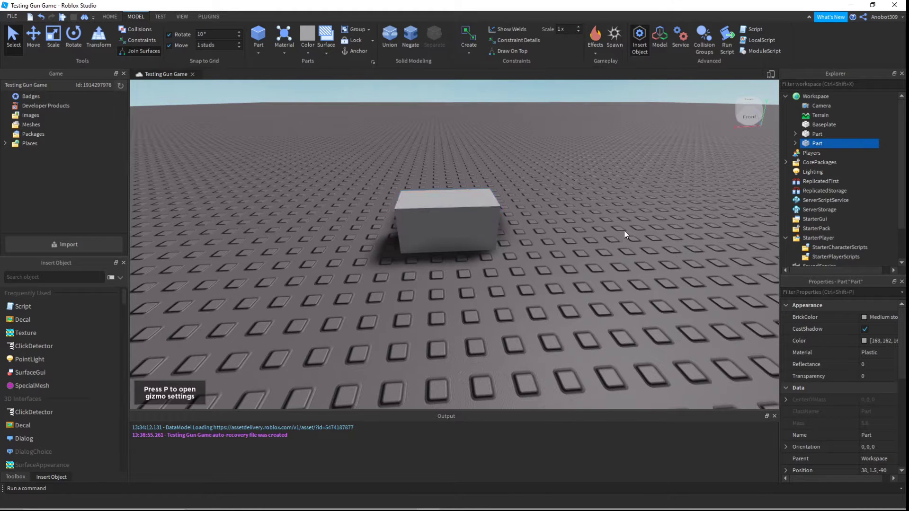
- Raise the upper block to a height of 8.5 and the lower block to 4.5, leaving a gap between them
click(475, 215)
scroll(365, 188, down, 5)
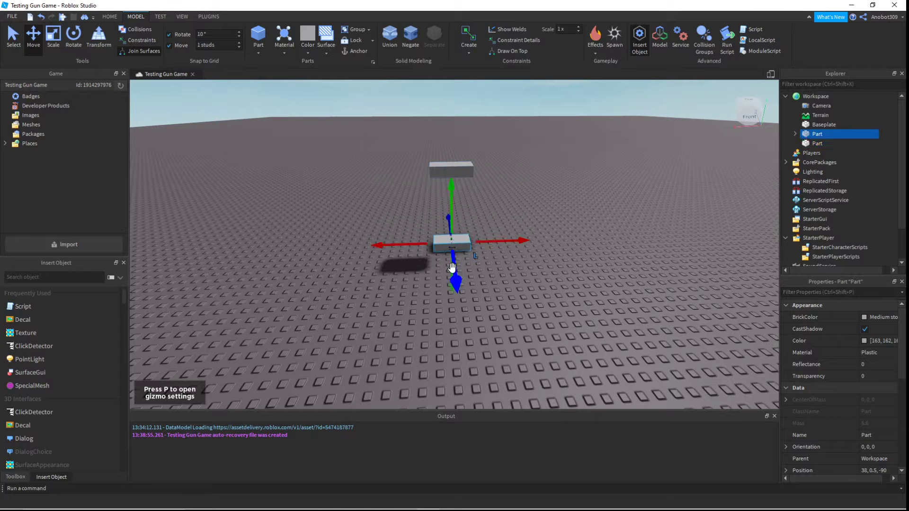
drag(452, 219, 453, 189)
right_drag(459, 198, 459, 197)
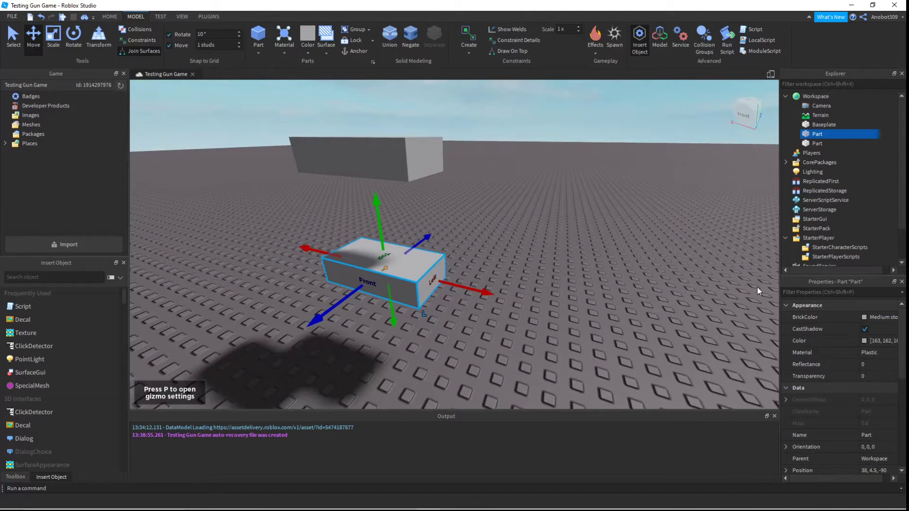
right_drag(566, 178, 567, 178)
click(534, 208)
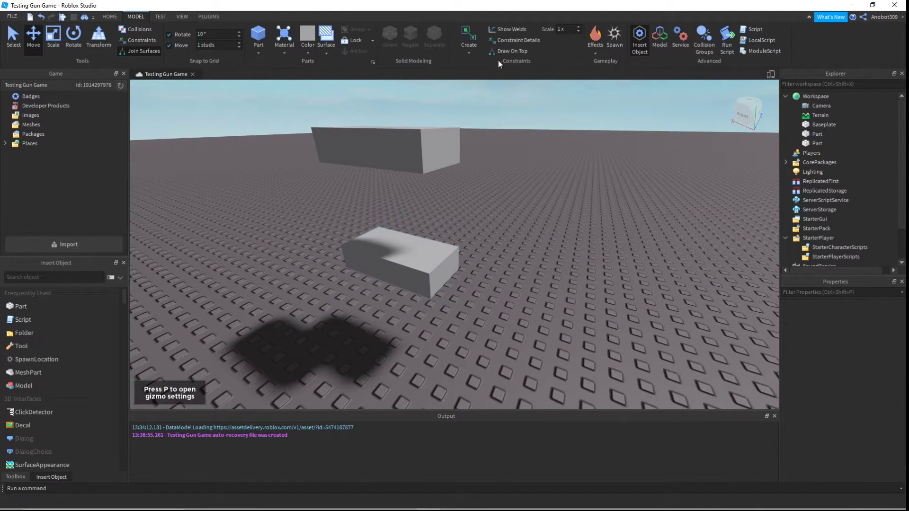
- Create a Hinge constraint from the lower block's top face centre to the upper block's underside centre
click(472, 47)
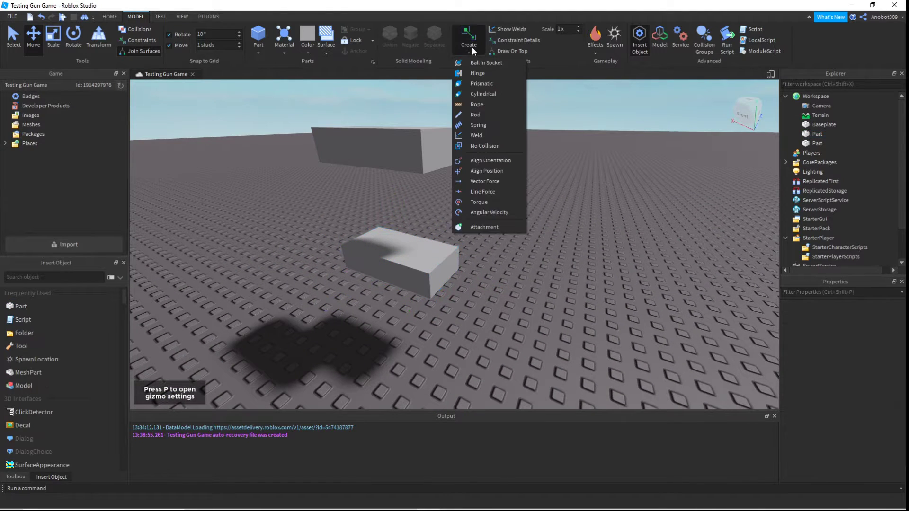
click(473, 74)
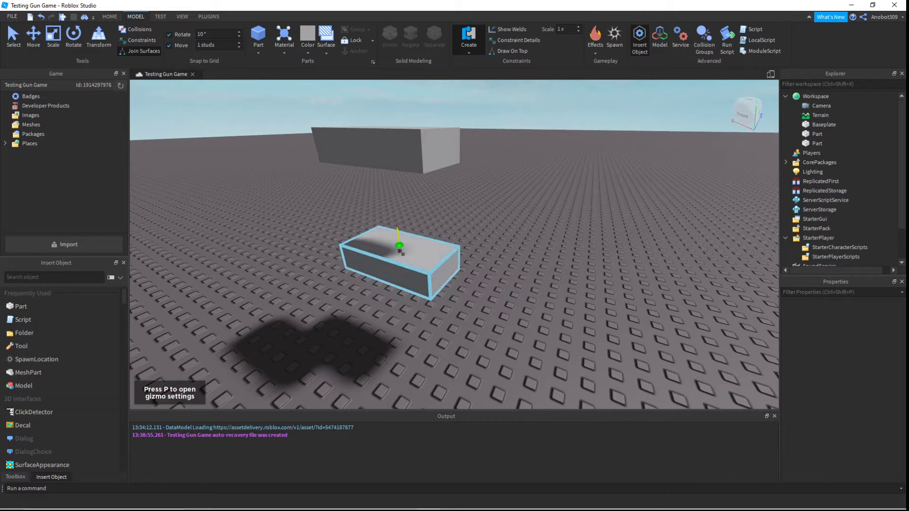
click(421, 251)
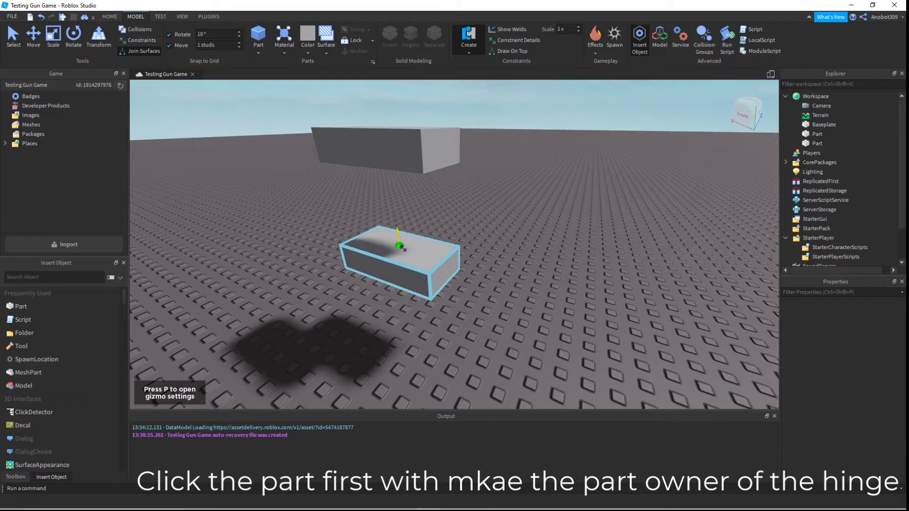
click(401, 247)
scroll(403, 247, up, 5)
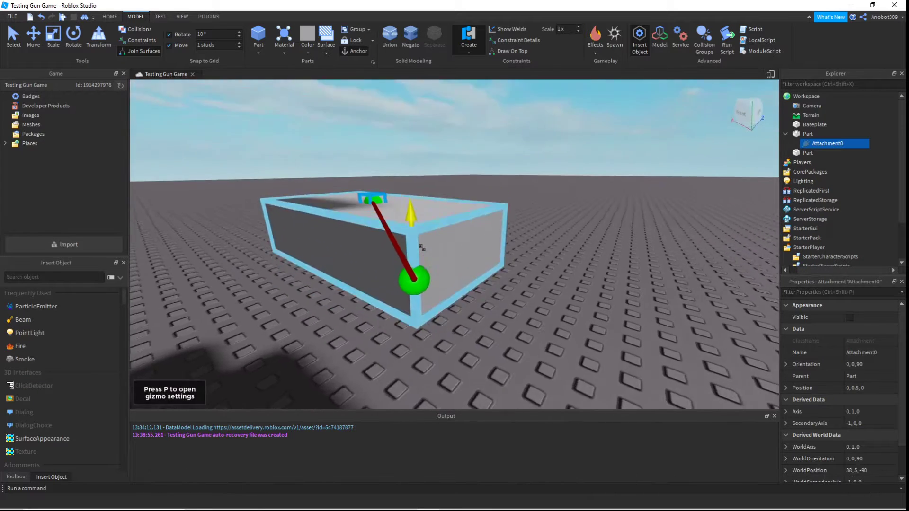
right_drag(421, 248, 411, 214)
right_drag(369, 165, 375, 184)
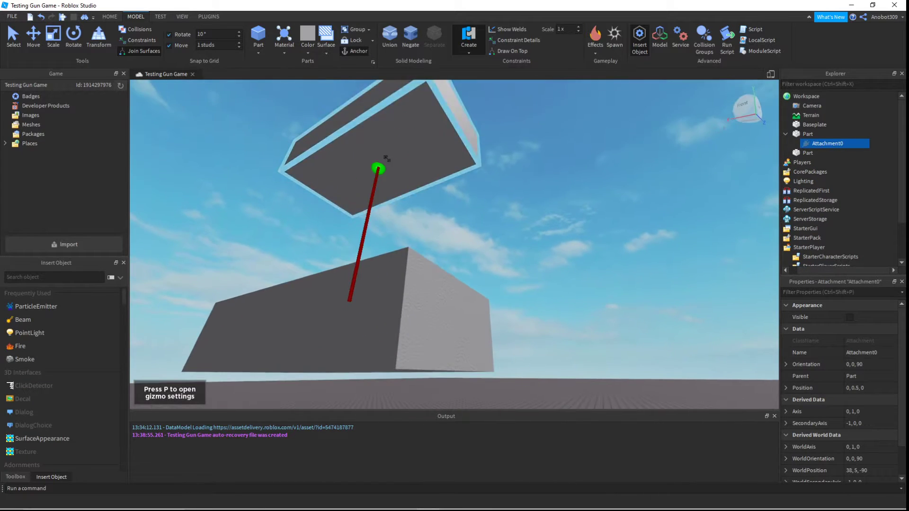
click(379, 166)
- Inspect the hinge's two attachments and the HingeConstraint linking the blocks
scroll(481, 212, down, 5)
right_drag(481, 211, 514, 194)
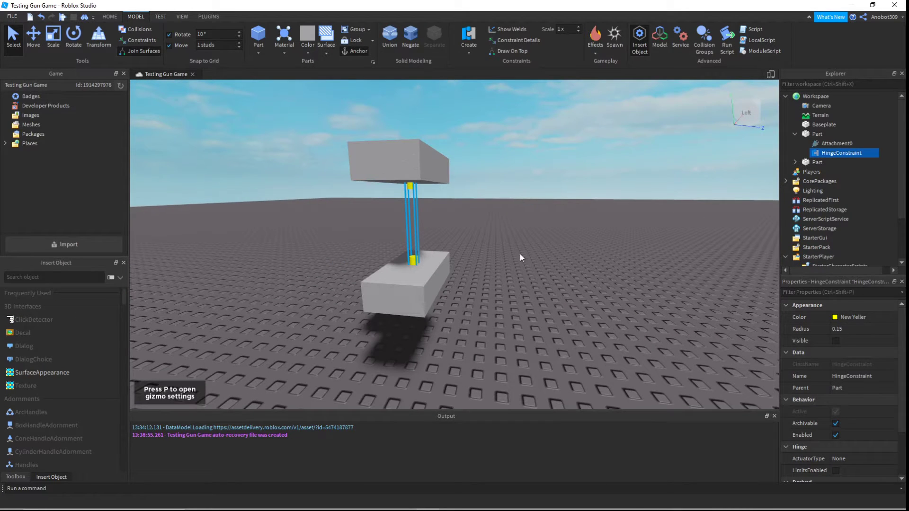
click(795, 163)
click(828, 171)
right_drag(541, 230, 543, 236)
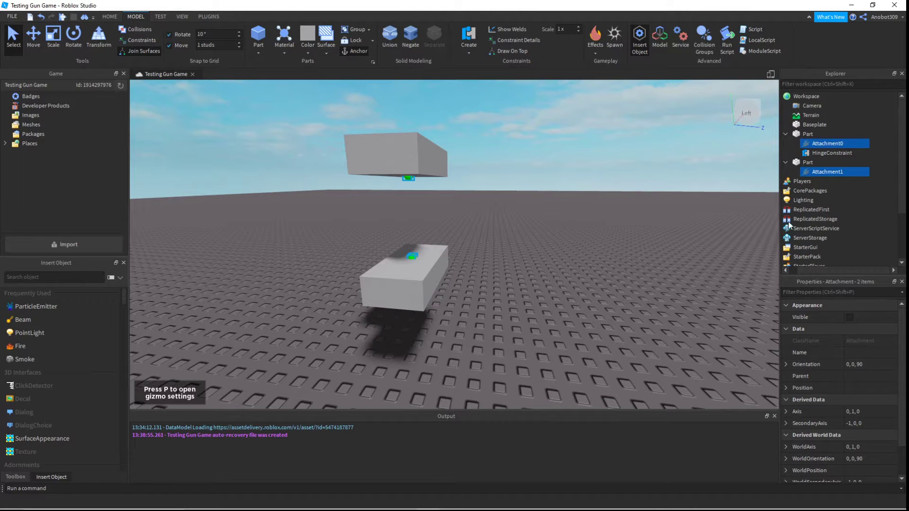
right_drag(545, 223, 569, 237)
key(a)
click(570, 238)
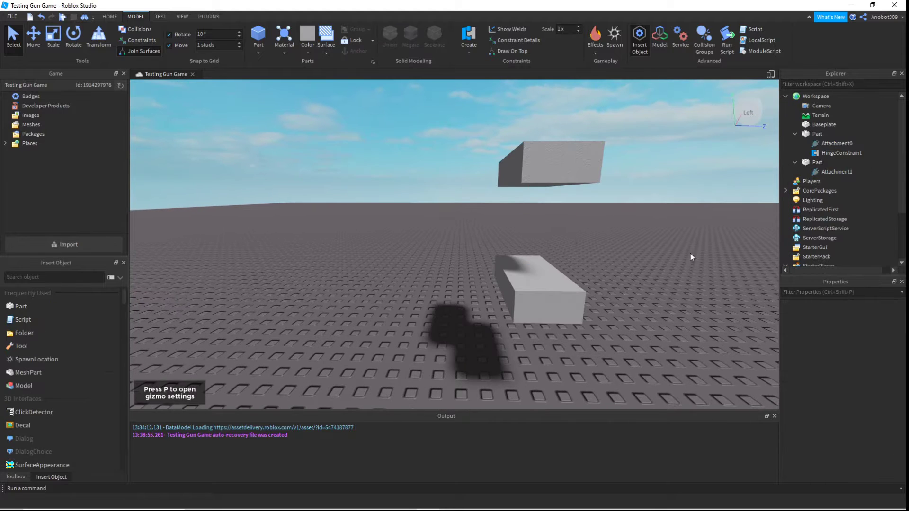
click(828, 151)
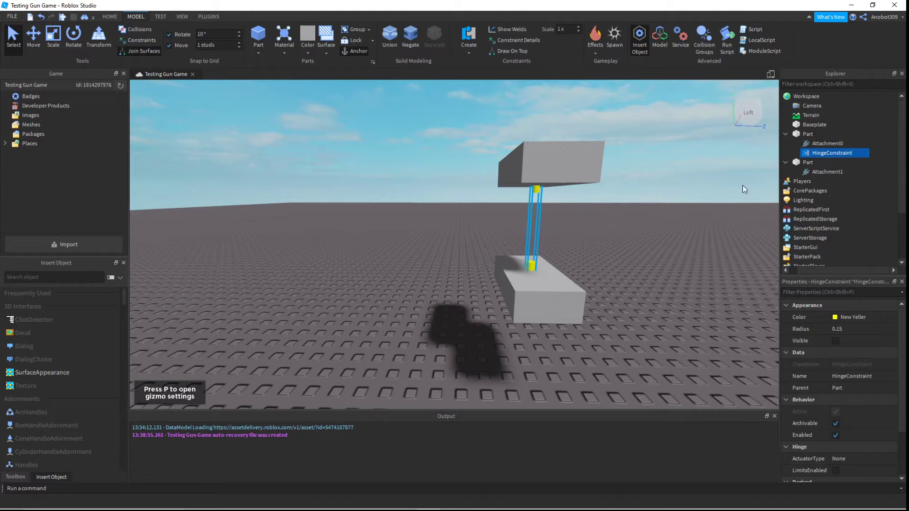
- Anchor the upper block so it stays fixed in place
click(566, 153)
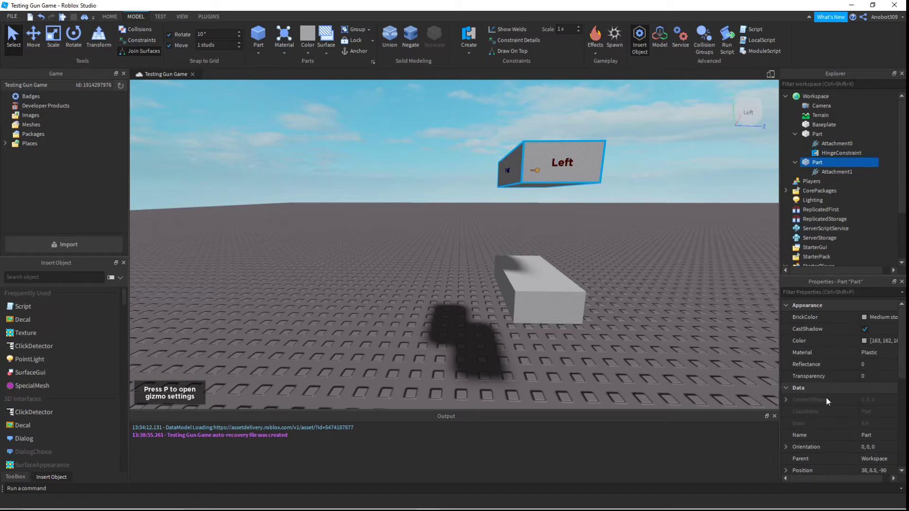
scroll(837, 398, down, 4)
click(883, 377)
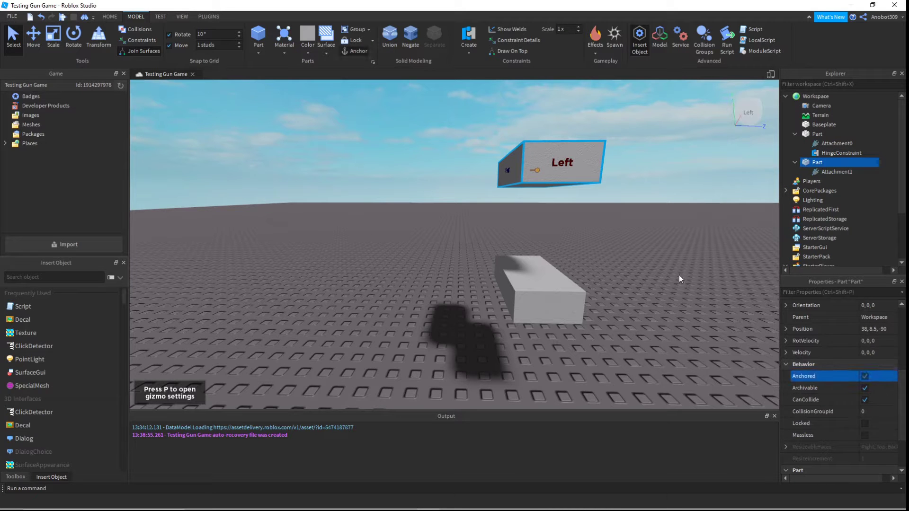
- Switch the HingeConstraint's Visible property on and back off
right_drag(677, 261, 680, 256)
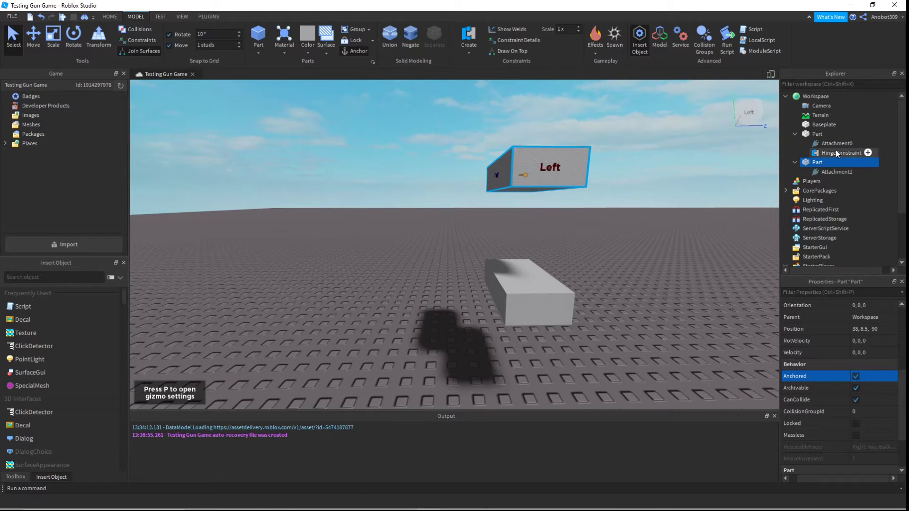
click(847, 152)
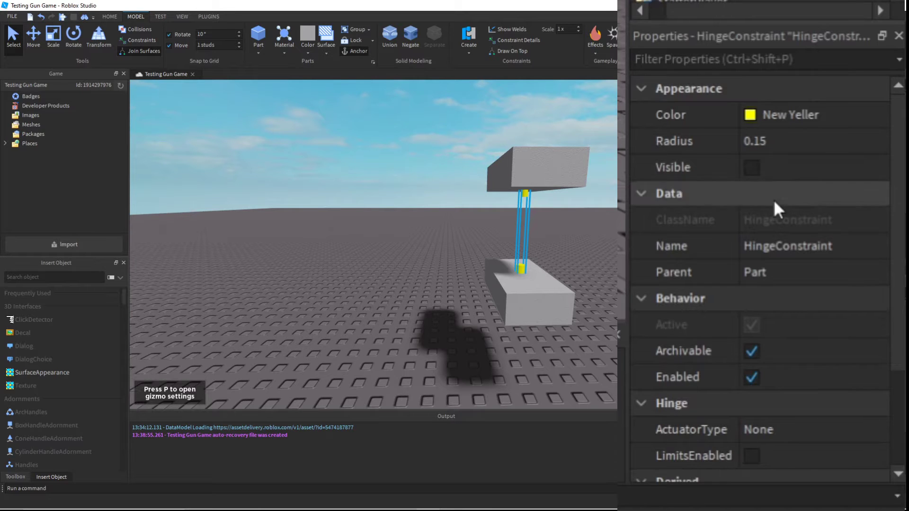
click(751, 167)
click(751, 168)
scroll(811, 362, down, 3)
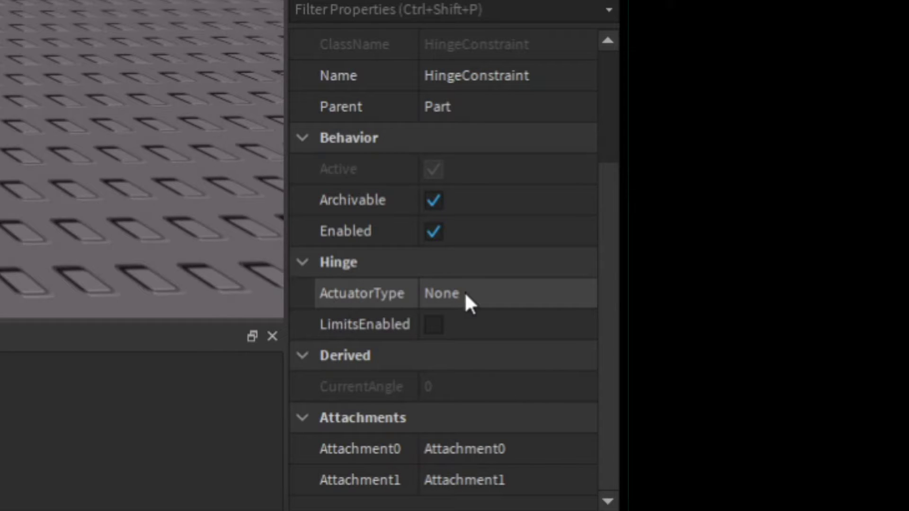
- Review the ActuatorType choices of the HingeConstraint without changing the None setting
click(455, 300)
click(551, 295)
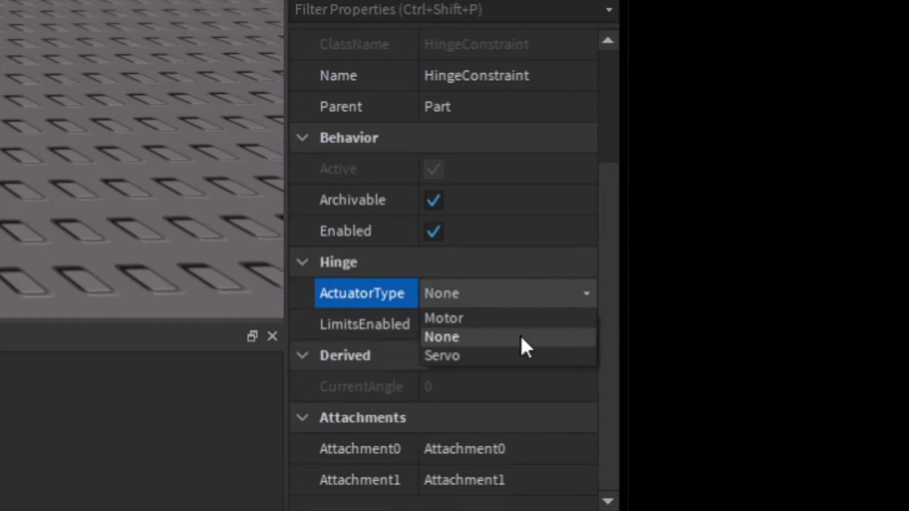
click(143, 213)
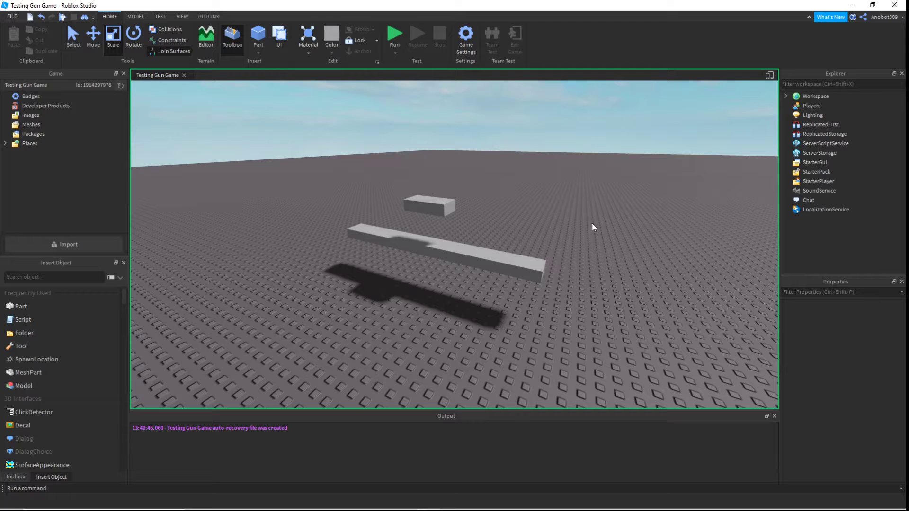
- Run the simulation, examine how the hinged long bar behaves under the anchored block from several angles, and stop it
key(F8)
right_drag(592, 224, 590, 223)
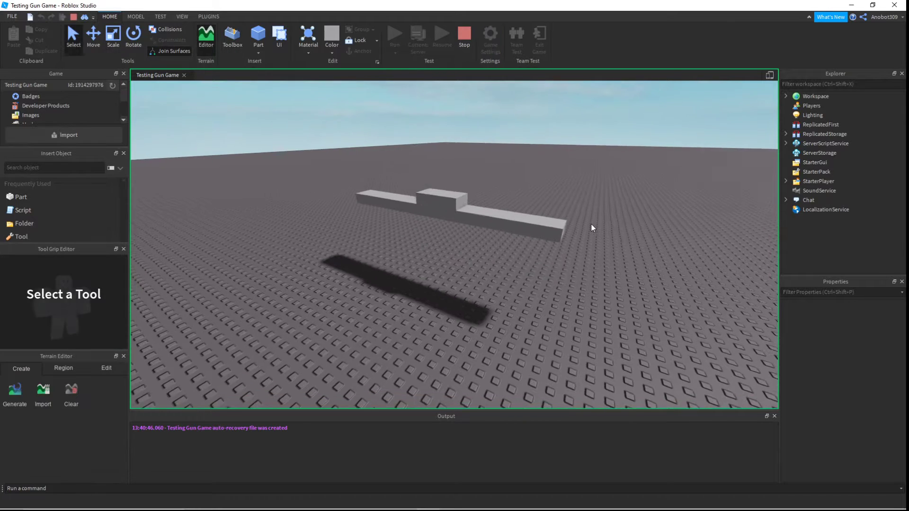
scroll(481, 179, up, 3)
scroll(481, 179, down, 2)
key(d)
right_drag(489, 165, 489, 167)
key(a)
key(w)
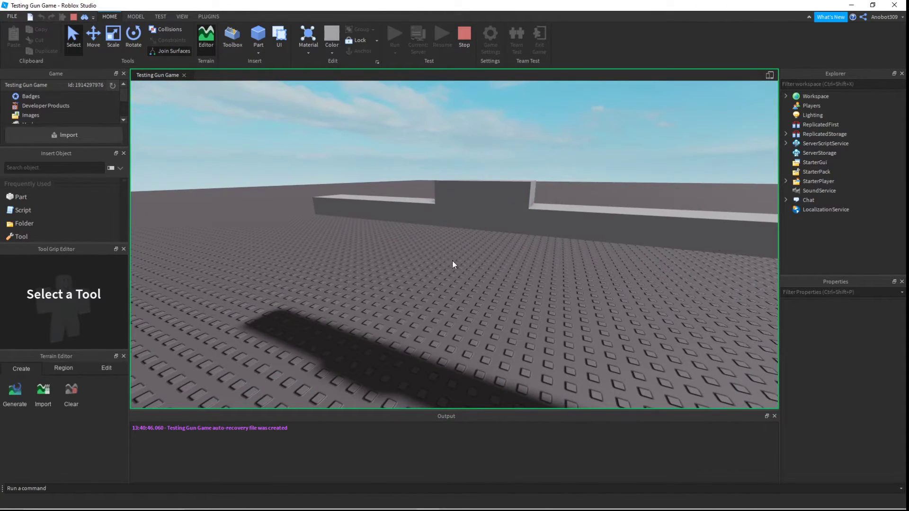
scroll(457, 260, down, 5)
right_drag(513, 240, 513, 240)
scroll(513, 239, up, 4)
scroll(513, 239, down, 5)
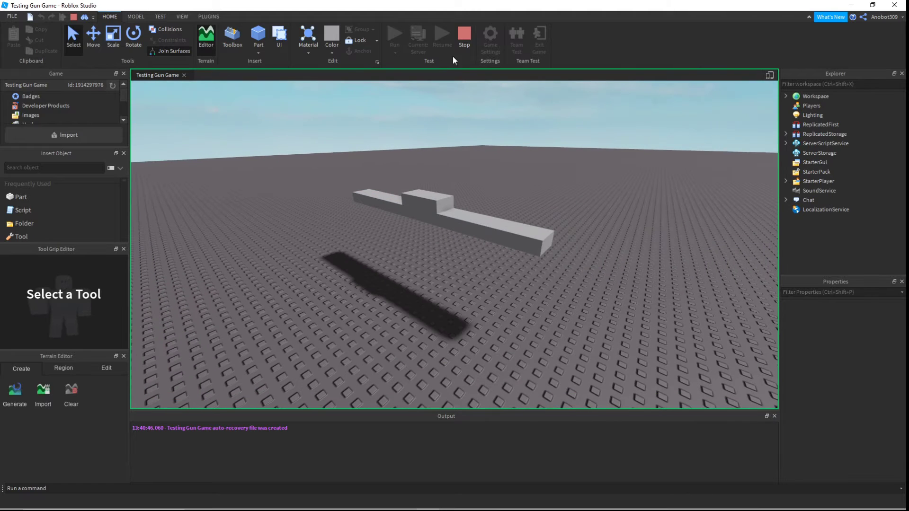
click(471, 53)
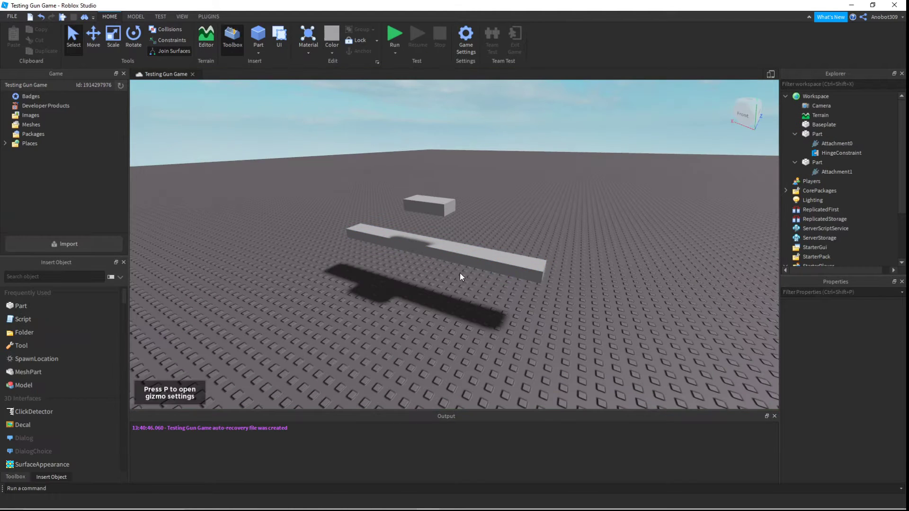
- Raise the long bar up against the small anchored block, and lower both parts together closer to the baseplate
click(453, 254)
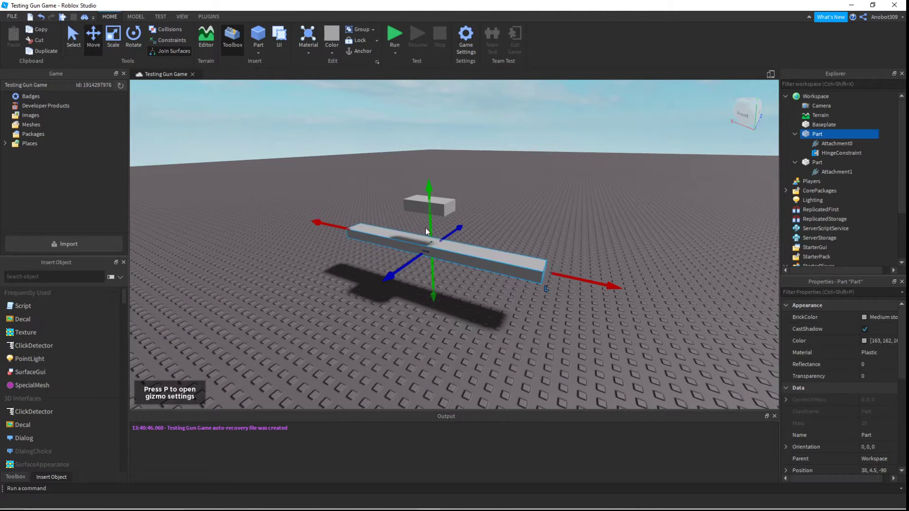
drag(428, 228, 443, 197)
click(648, 256)
scroll(728, 242, down, 1)
right_drag(728, 243, 728, 243)
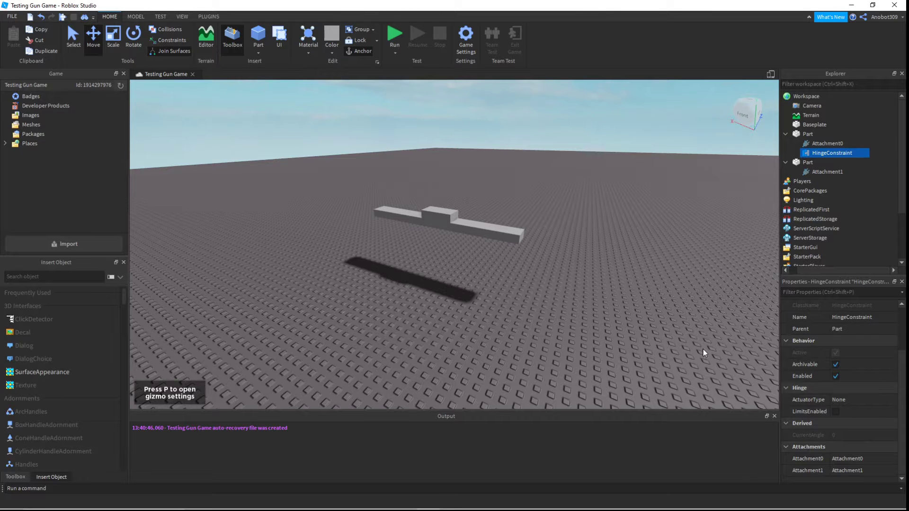
drag(465, 218, 356, 265)
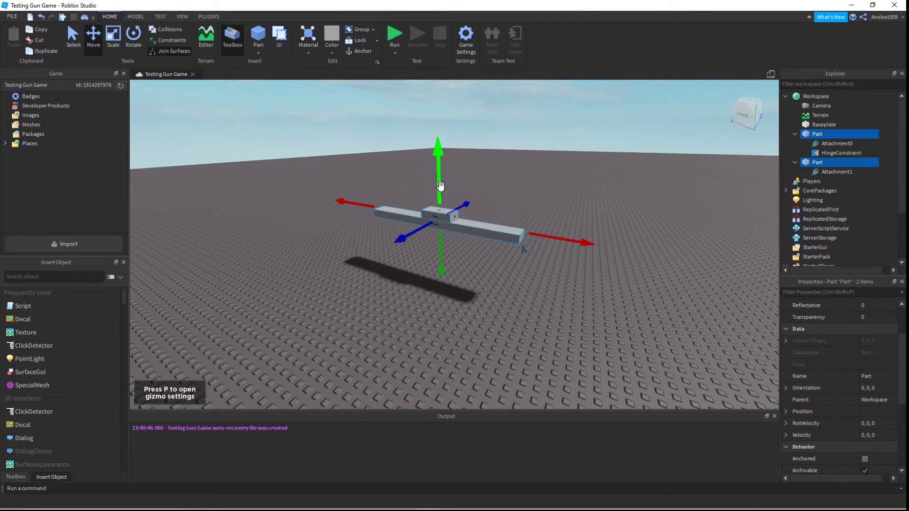
drag(440, 186, 440, 224)
- Play-test the game, walking and jumping the character around the hinged bar to examine how it moves
click(392, 40)
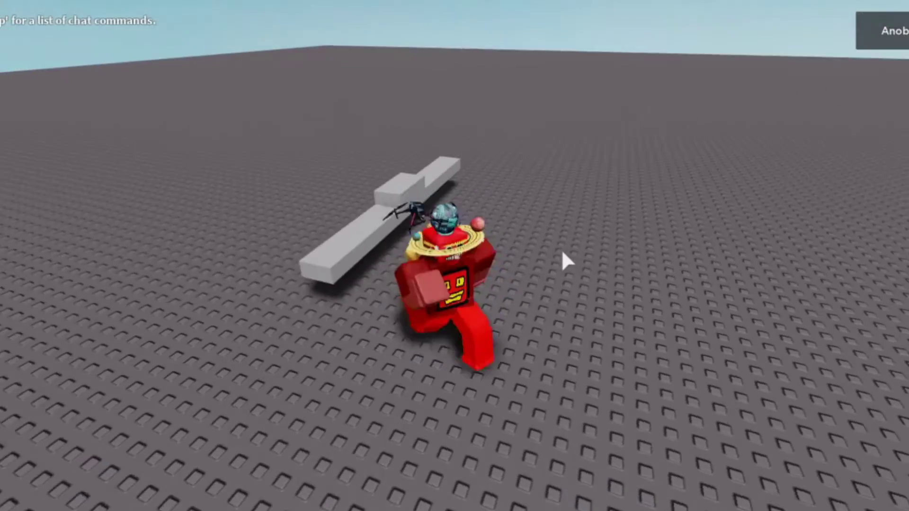
key(w)
right_drag(562, 253, 561, 253)
key(a)
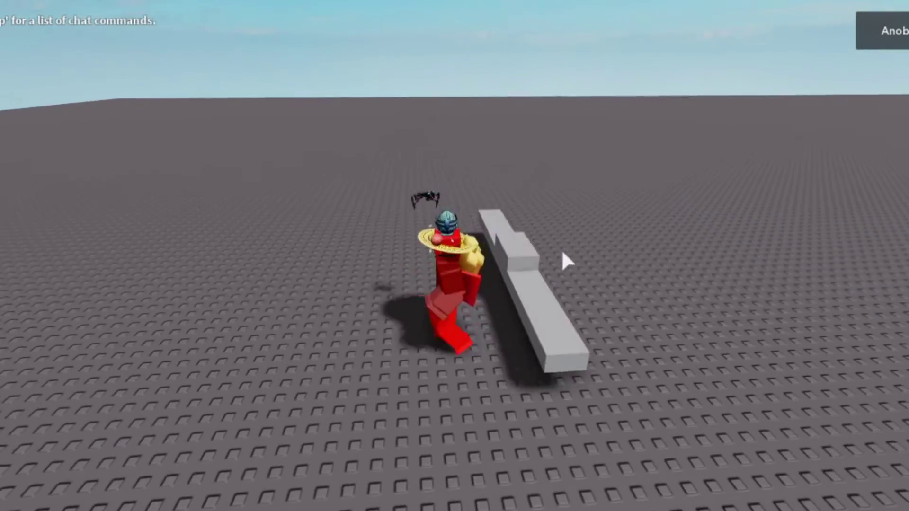
key(shift)
key(shift)
right_drag(448, 240, 445, 242)
scroll(447, 240, up, 3)
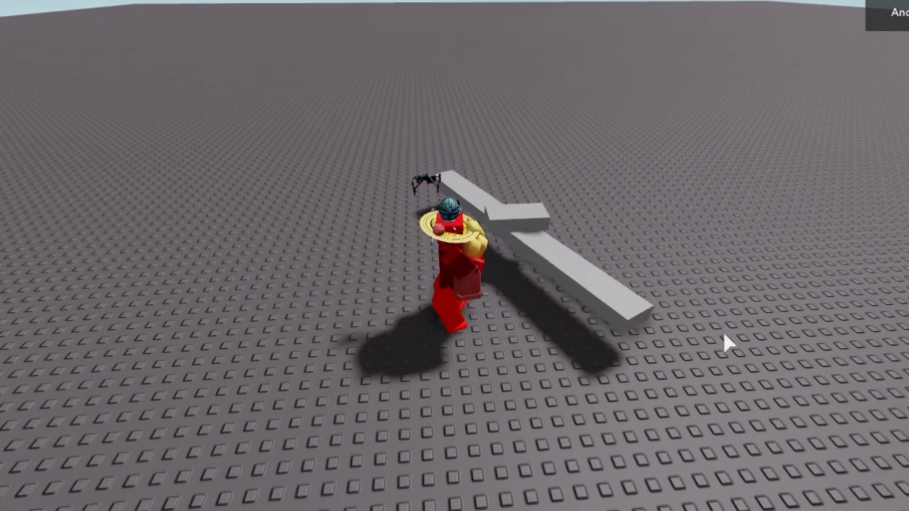
key(d)
right_drag(724, 335, 665, 341)
key(space)
key(space)
key(s)
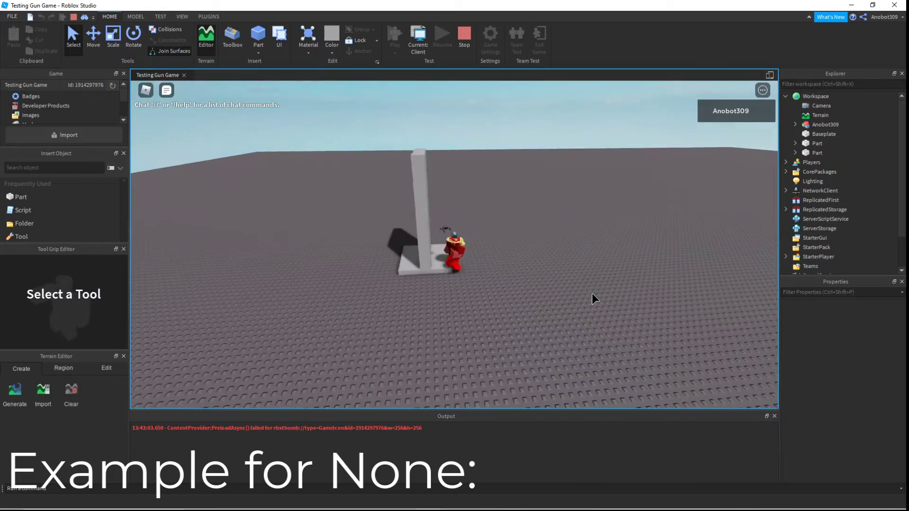
- Examine the hinged bar during play from closer and farther views beside the character
scroll(592, 293, up, 3)
right_drag(592, 294, 591, 294)
scroll(591, 293, down, 3)
scroll(591, 294, up, 2)
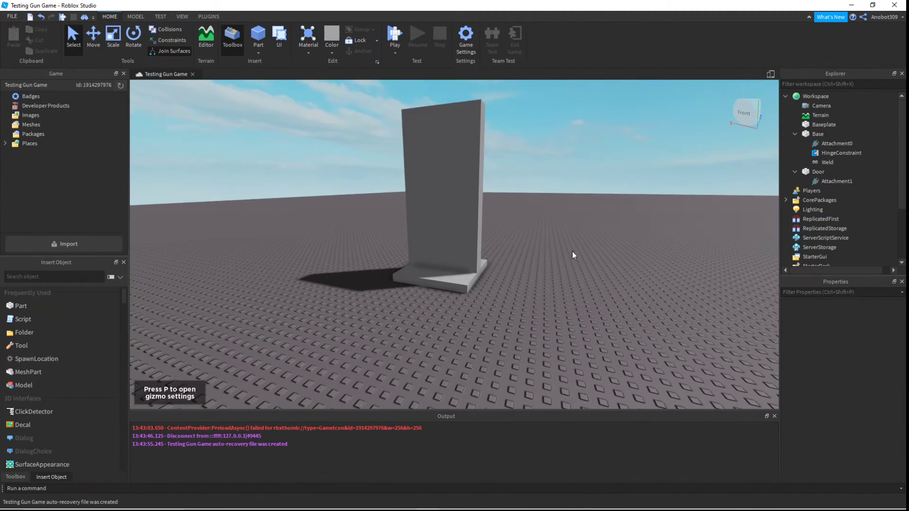
- Select the flat Base part under the door and review its Anchored and CanCollide properties
scroll(571, 256, up, 3)
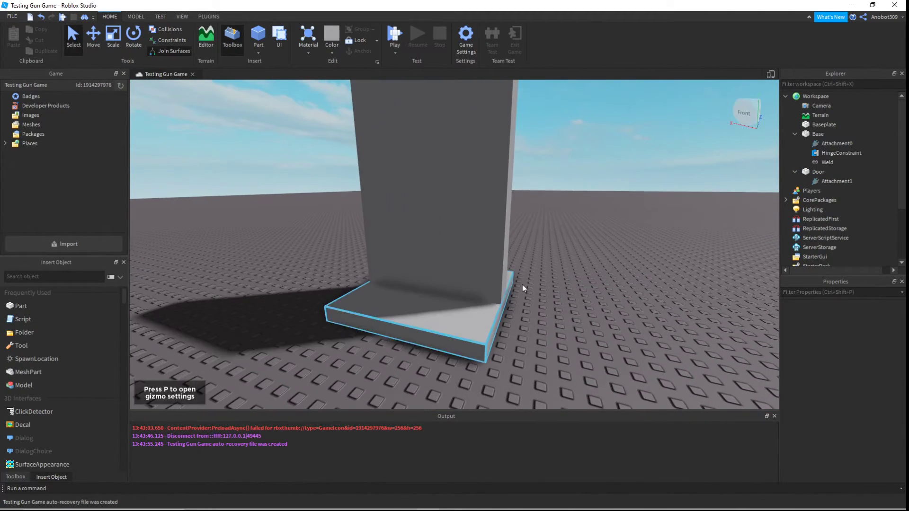
click(468, 284)
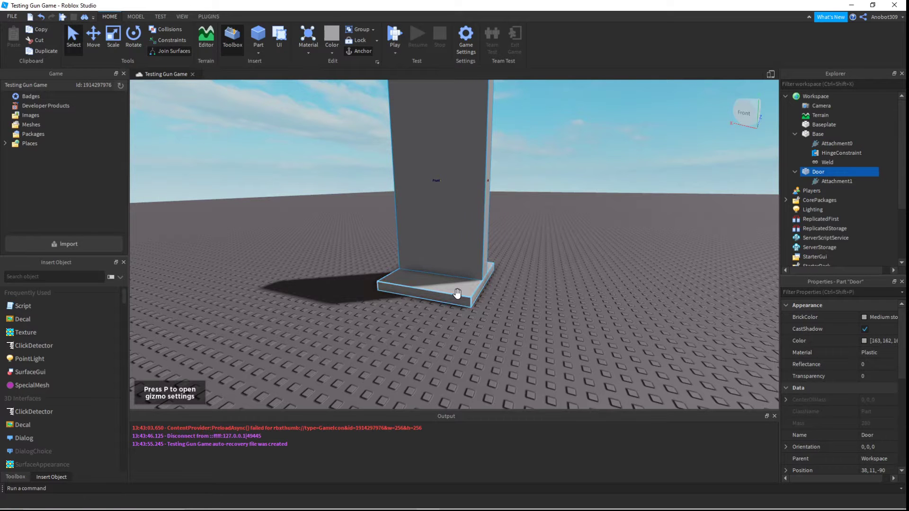
scroll(881, 393, down, 3)
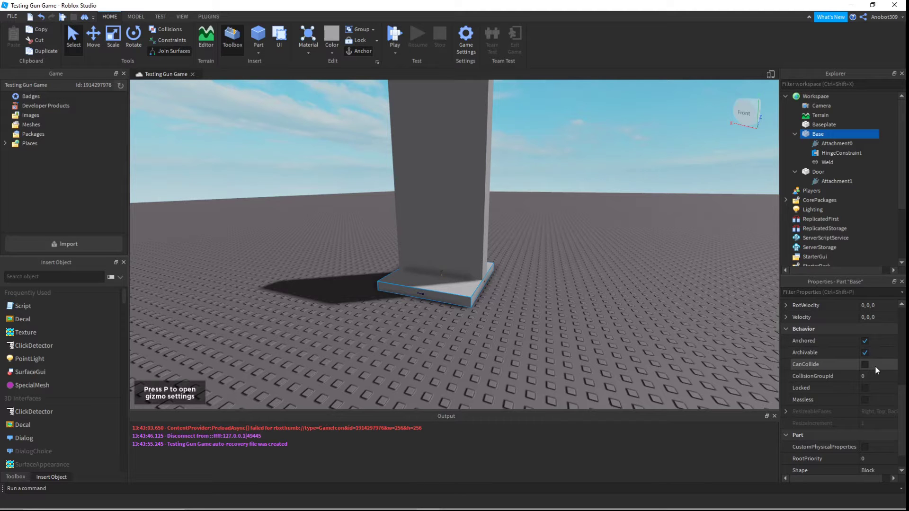
scroll(876, 396, down, 1)
right_drag(617, 261, 615, 264)
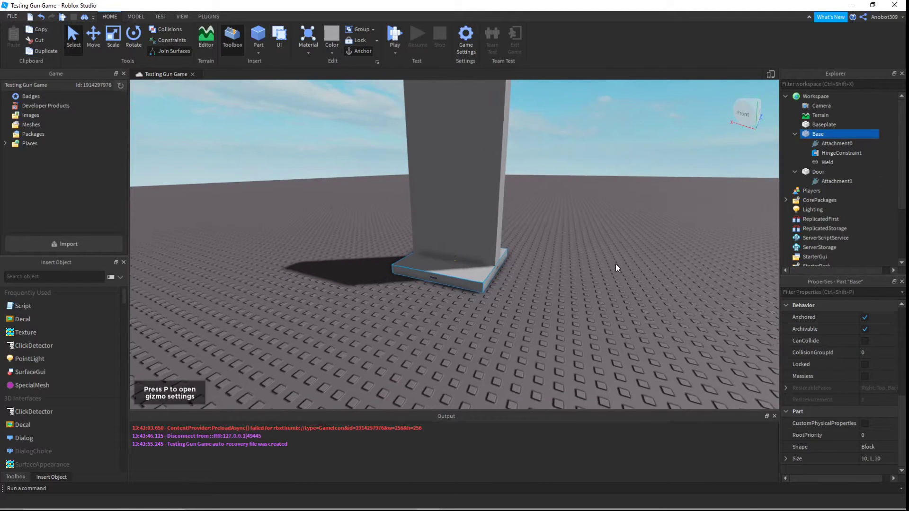
- Turn off the Anchored property of the Door part standing on the base
scroll(615, 266, up, 3)
click(805, 174)
scroll(671, 254, down, 3)
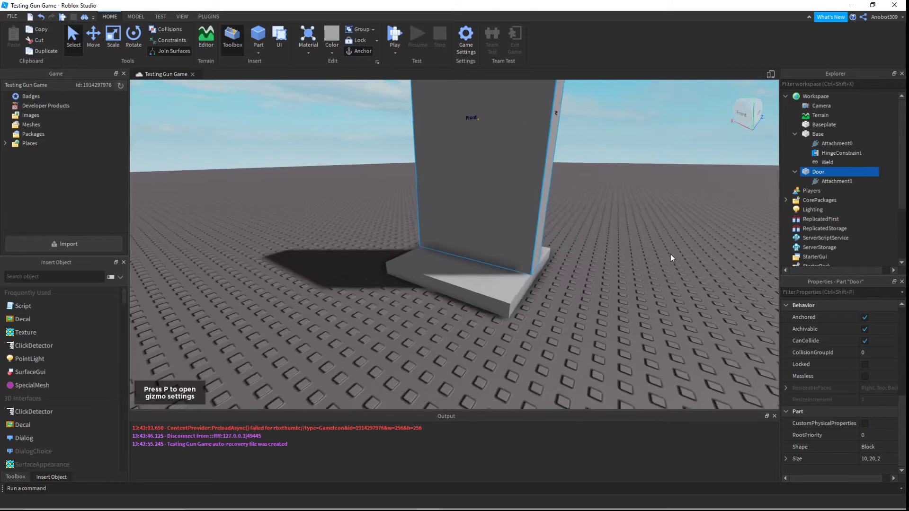
scroll(670, 256, down, 3)
scroll(654, 253, up, 4)
click(881, 319)
right_drag(631, 295, 757, 331)
scroll(635, 294, down, 3)
scroll(862, 381, up, 1)
scroll(705, 381, down, 3)
right_drag(582, 369, 561, 328)
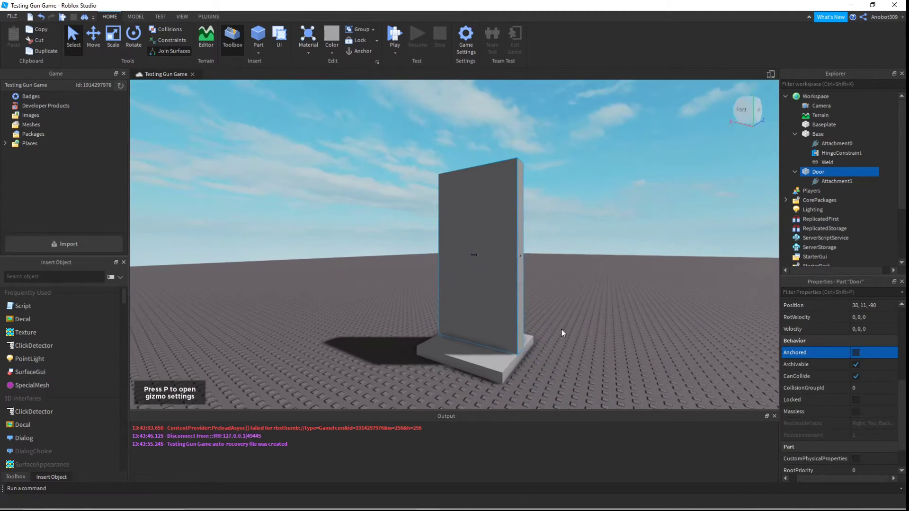
- Configure the block's HingeConstraint as a Motor with AngularVelocity 100 and MotorMaxTorque 10000
scroll(604, 290, up, 3)
click(828, 153)
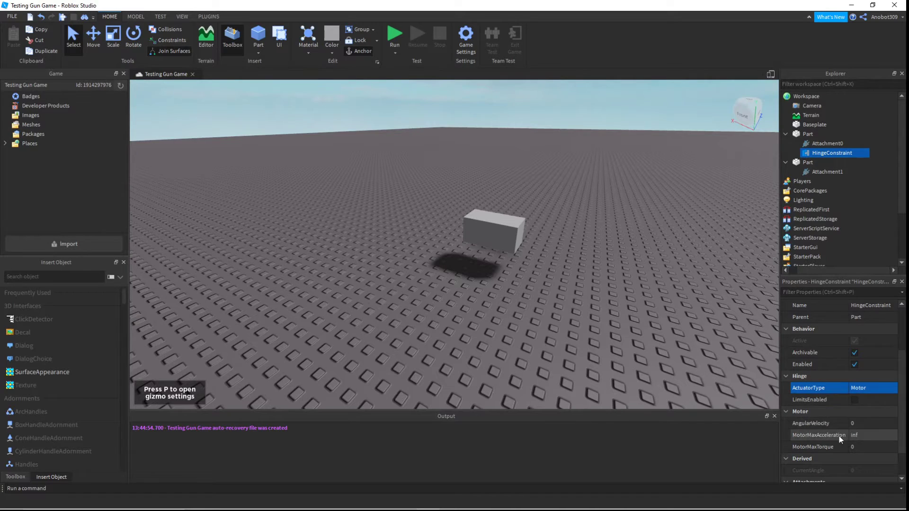
right_drag(616, 327, 603, 301)
key(w)
key(s)
key(w)
key(s)
key(w)
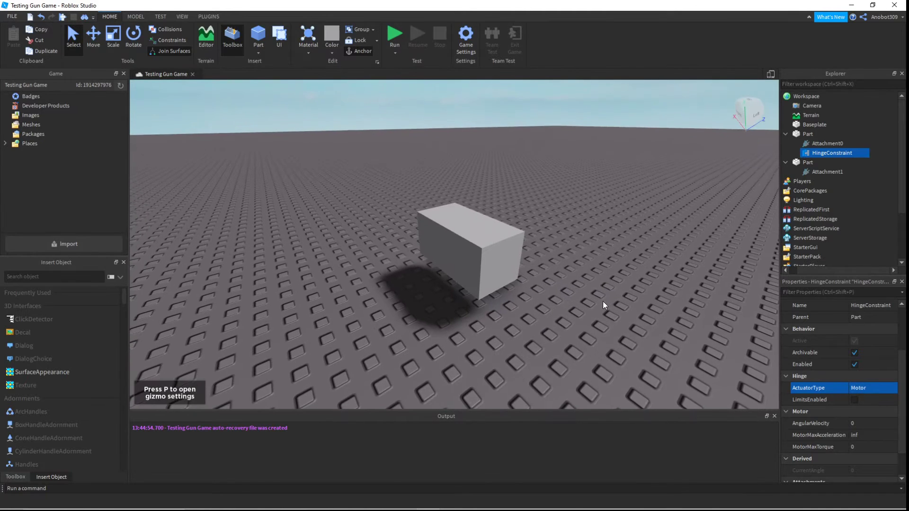
click(868, 426)
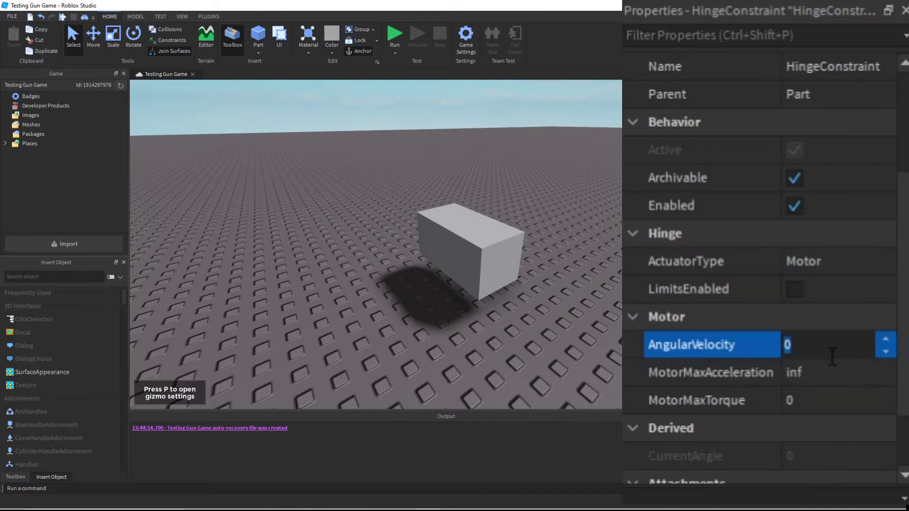
click(827, 405)
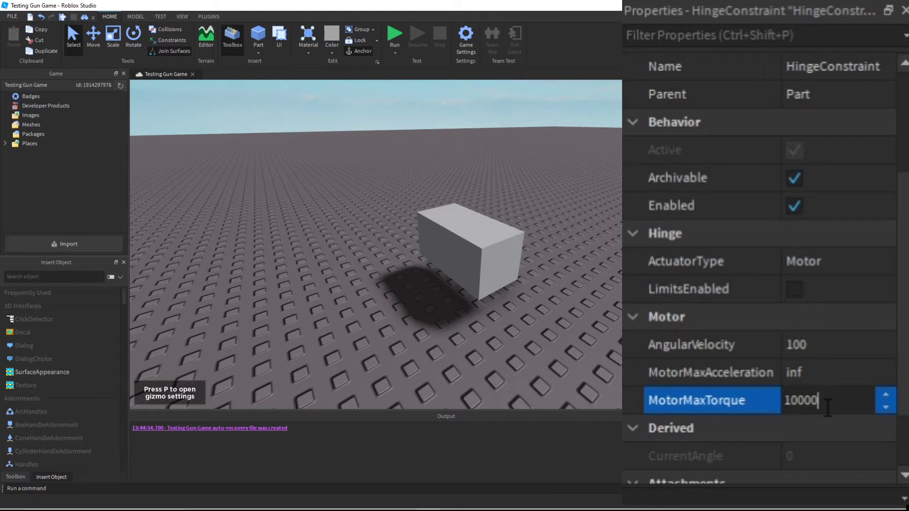
key(Return)
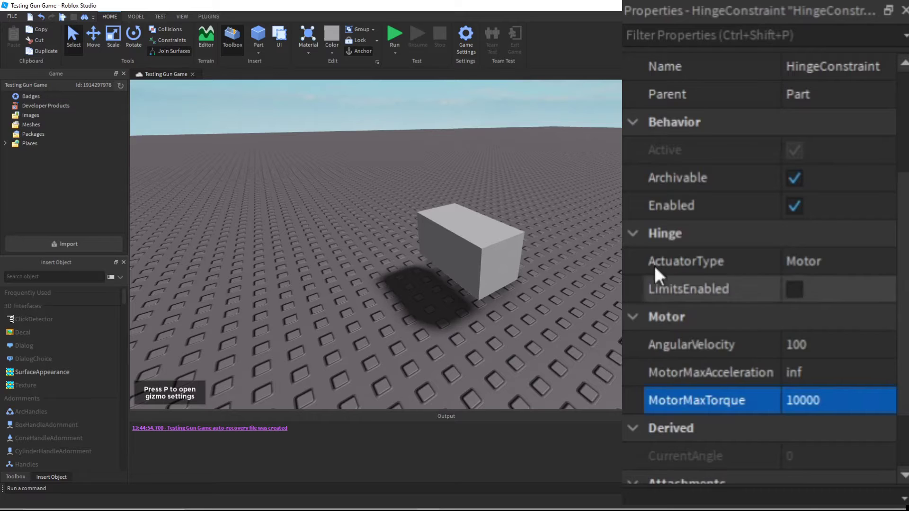
- Run the simulation and examine how the motor-driven block behaves from near and far
scroll(601, 303, down, 5)
scroll(653, 191, down, 1)
scroll(592, 307, down, 1)
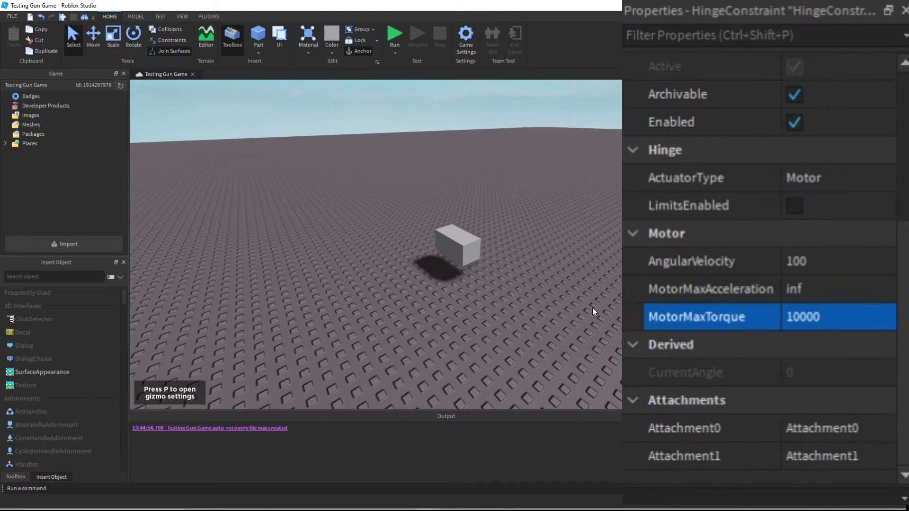
scroll(592, 308, up, 2)
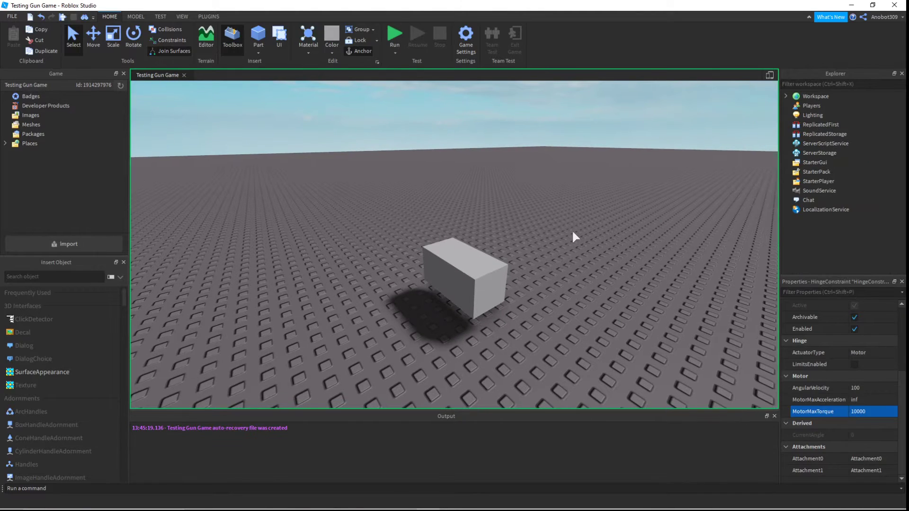
key(F8)
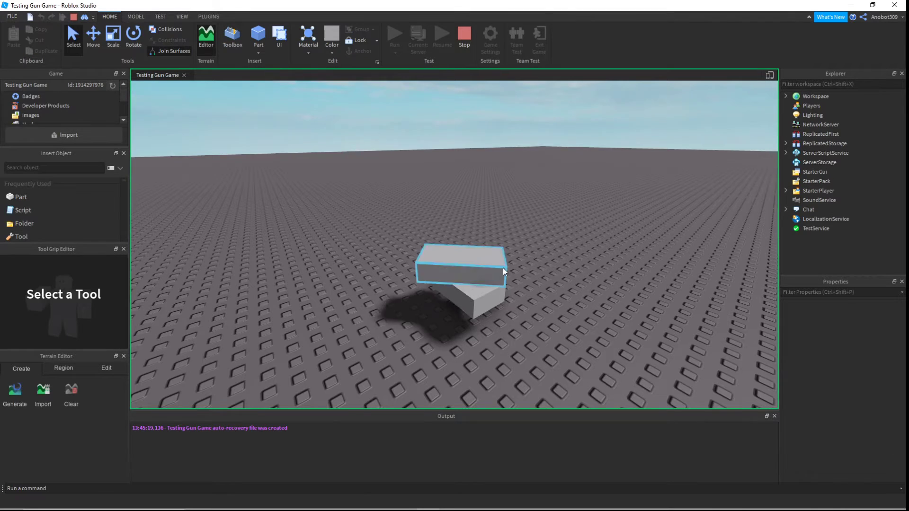
scroll(502, 268, up, 3)
right_drag(503, 268, 502, 266)
scroll(502, 266, down, 3)
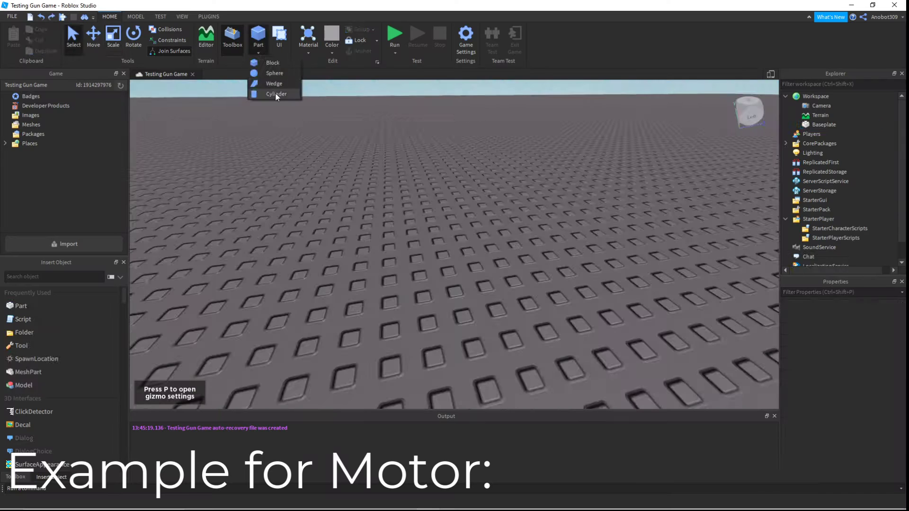
- Insert a large flat cylinder as the wheel and a small 1, 1, 1 cylinder as its axle
click(278, 95)
scroll(363, 163, up, 5)
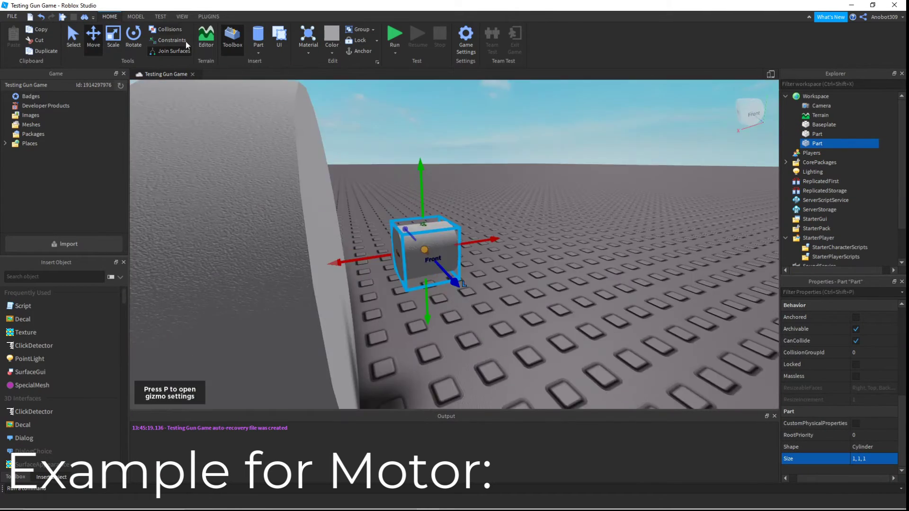
scroll(604, 264, down, 10)
- Join the axle and the wheel with a HingeConstraint, and run the simulation to test the wheel
click(161, 16)
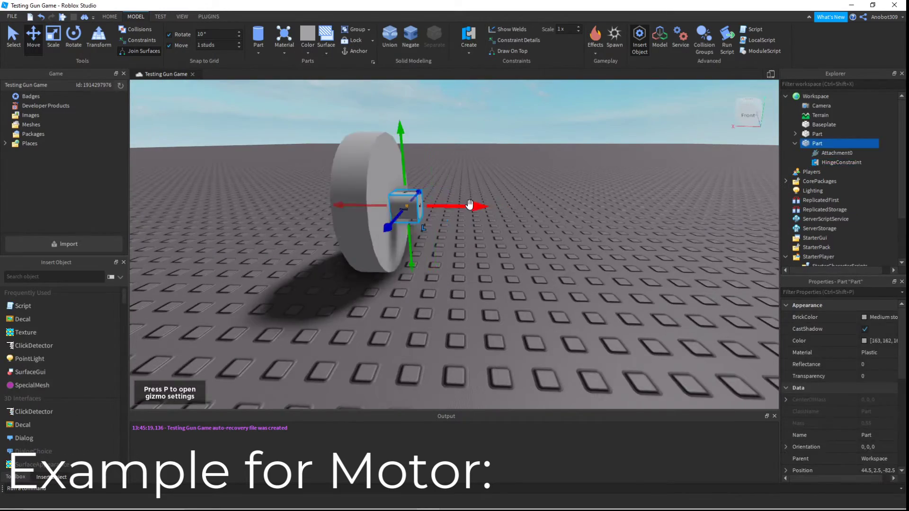
click(831, 162)
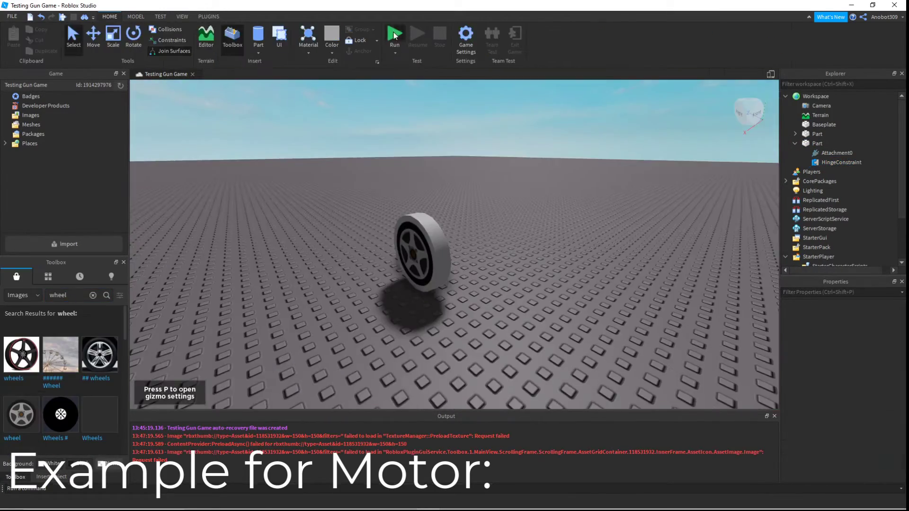
click(394, 35)
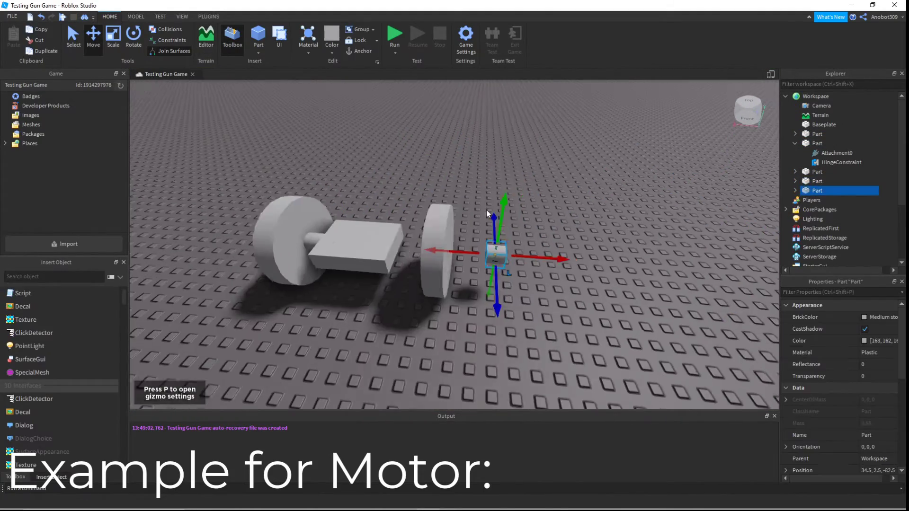
- Adjust the length of the flat chassis block between the two hinged wheels
click(824, 191)
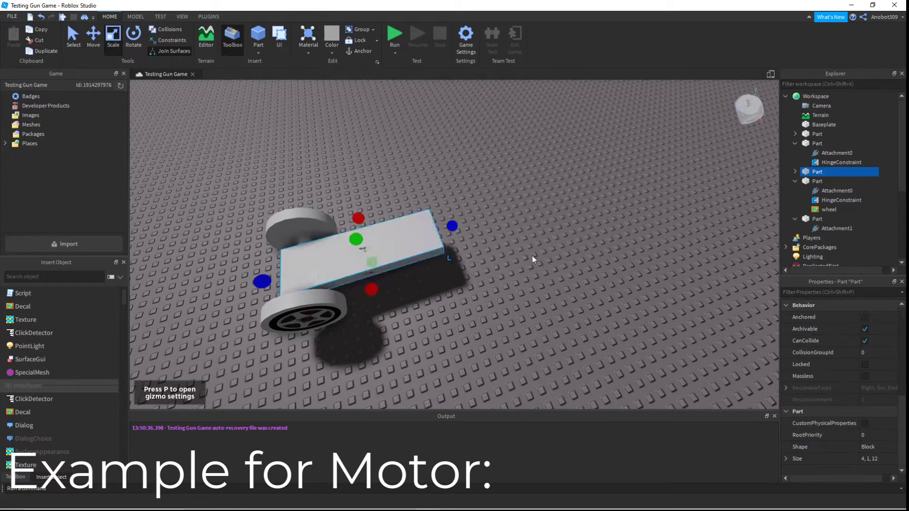
drag(451, 226, 428, 232)
click(816, 143)
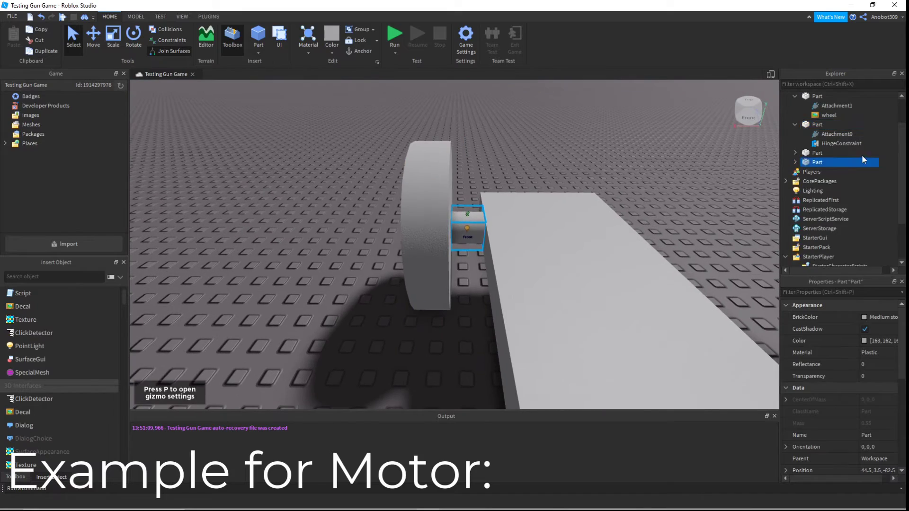
- Fit the chassis with four hinged wheels grouped as Wheel models, and examine the car in the running simulation
click(426, 227)
key(ctrl+2)
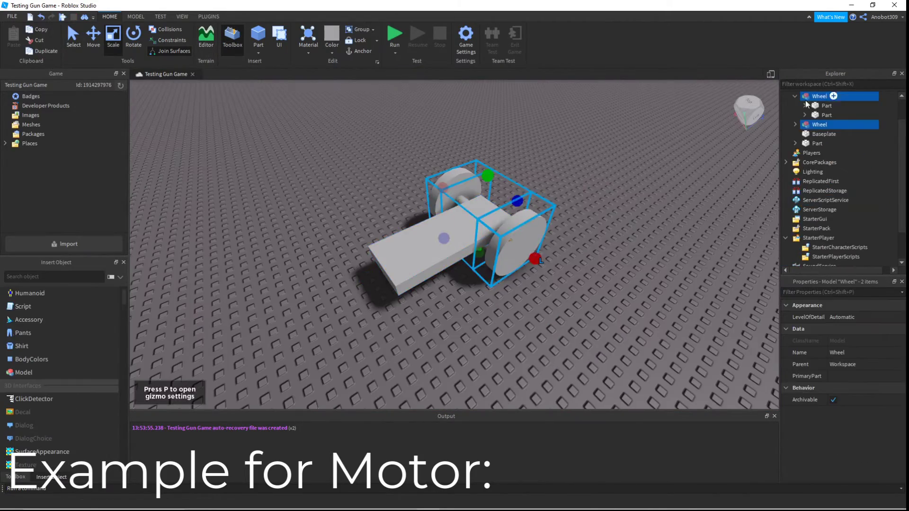
ctrl+click(482, 257)
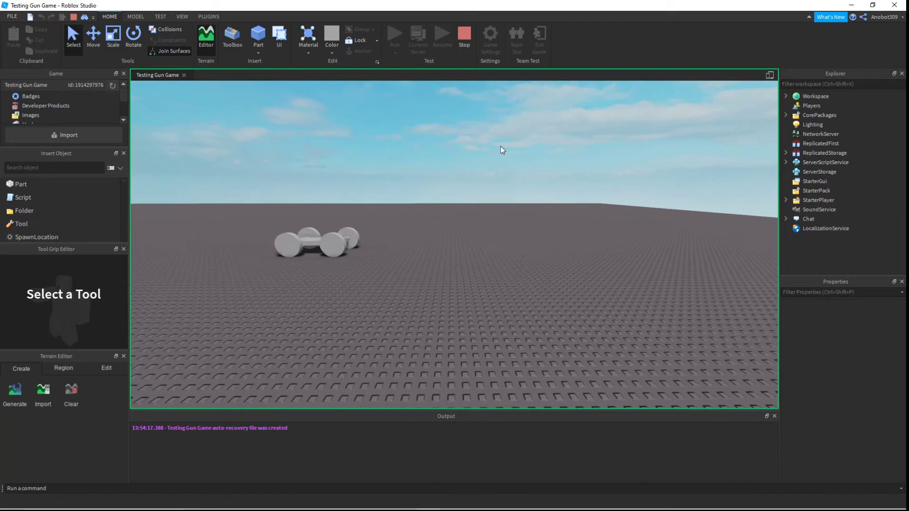
key(w)
right_drag(500, 145, 501, 146)
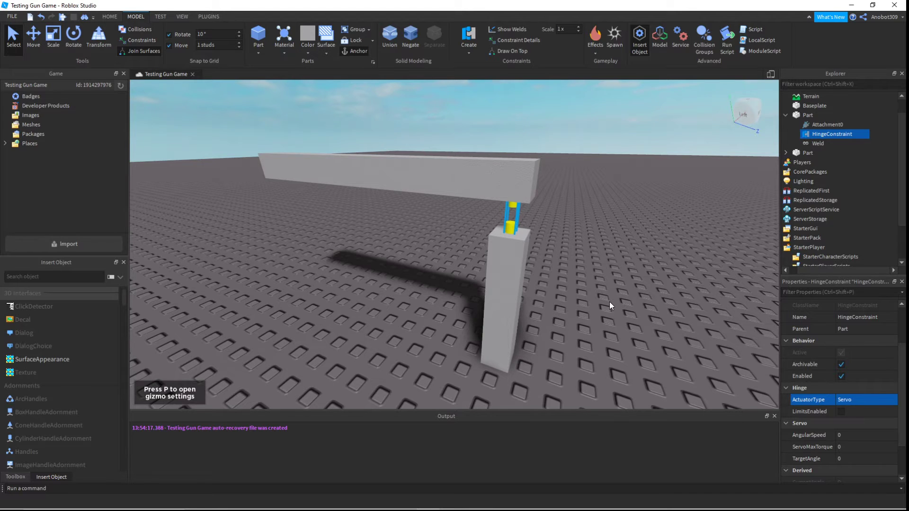
- Examine the Servo HingeConstraint between the long beam and the upright post, and run the simulation
scroll(613, 302, down, 3)
right_drag(613, 302, 614, 294)
scroll(613, 302, up, 4)
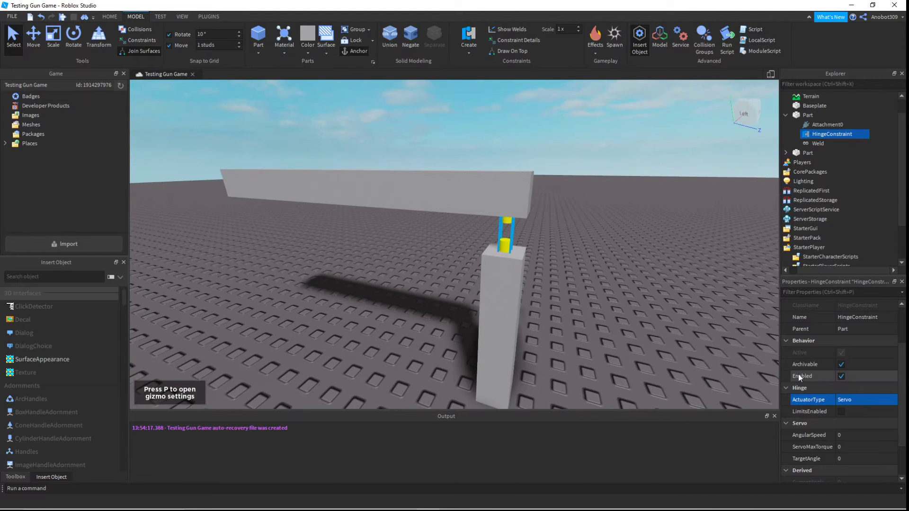
scroll(662, 357, down, 3)
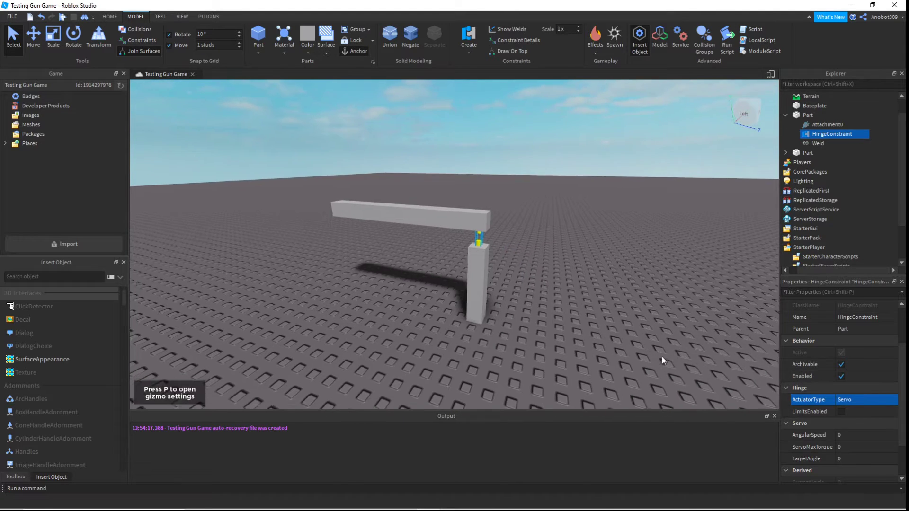
right_drag(662, 356, 657, 364)
scroll(662, 356, up, 3)
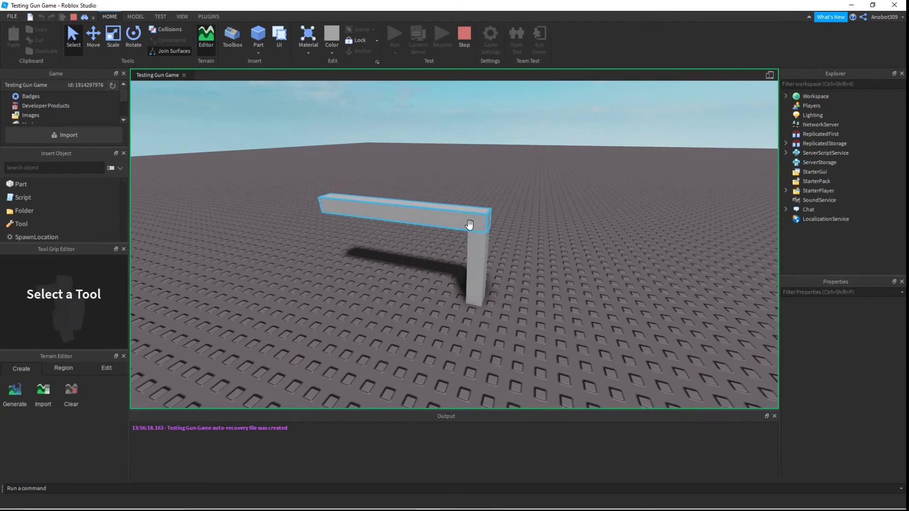
- Set the post's HingeConstraint to AngularSpeed 20 and ServoMaxTorque 1000 in the running simulation
click(785, 97)
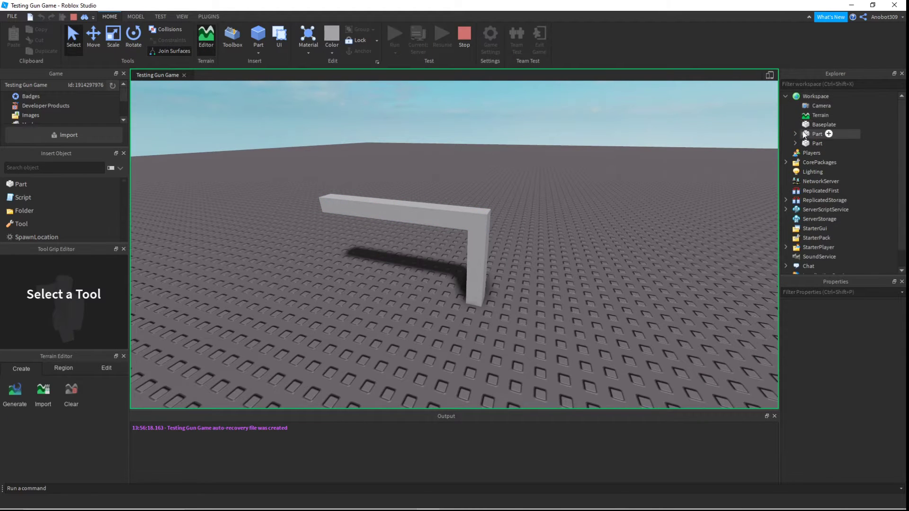
click(795, 134)
click(820, 162)
click(823, 153)
scroll(752, 411, down, 5)
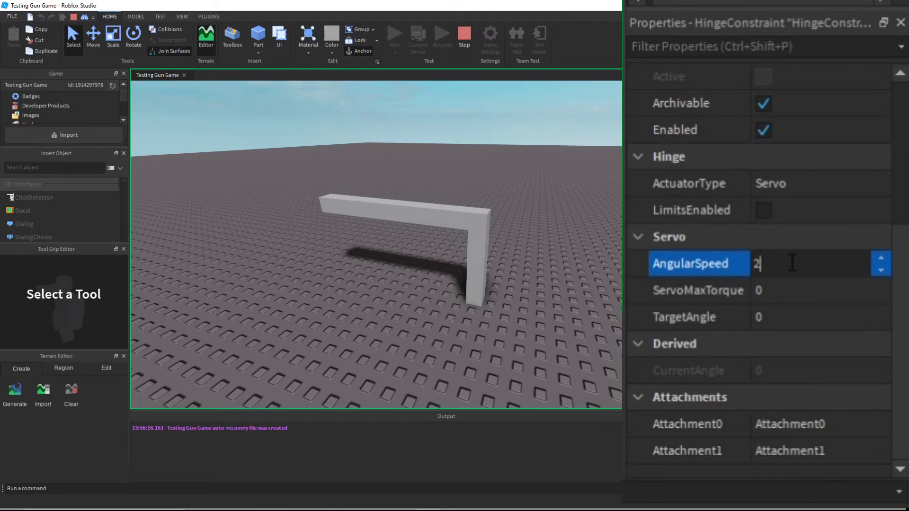
click(794, 291)
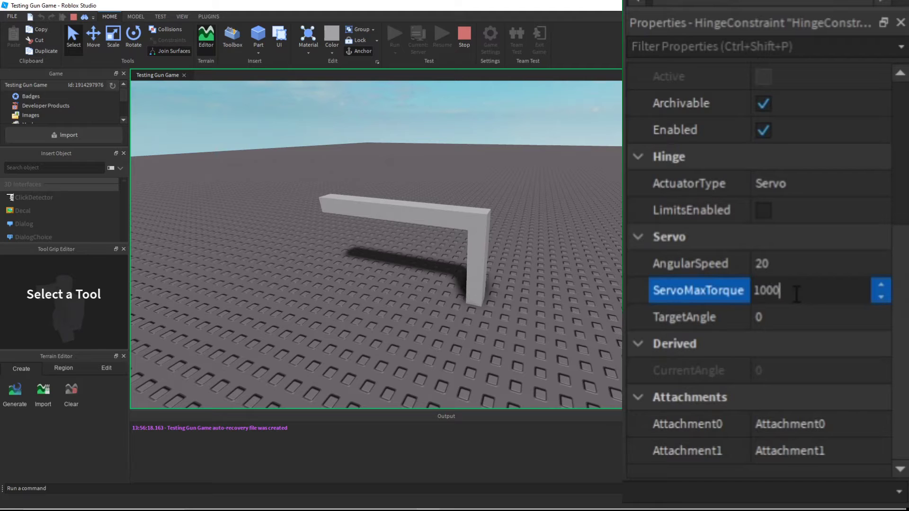
- Test the servo by setting the hinge's TargetAngle to 90, 75 and finally 120, watching the beam from different sides
click(787, 324)
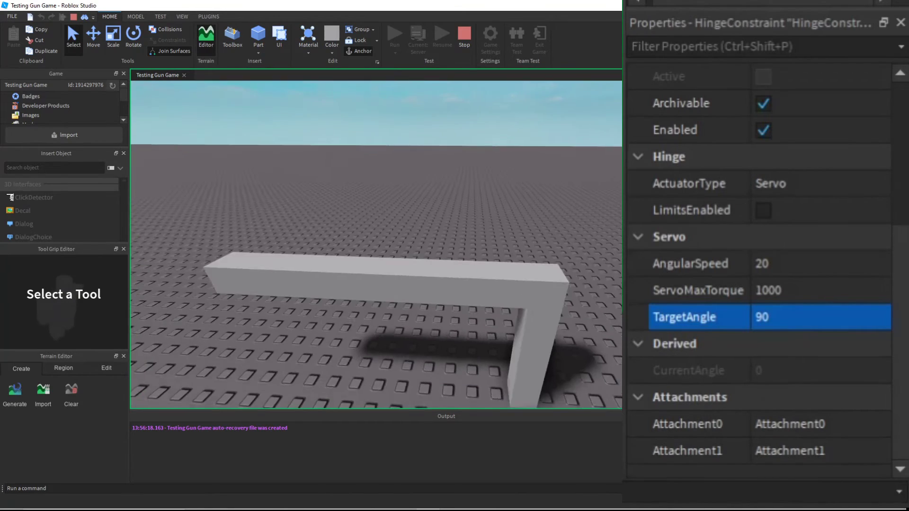
right_drag(426, 246, 407, 279)
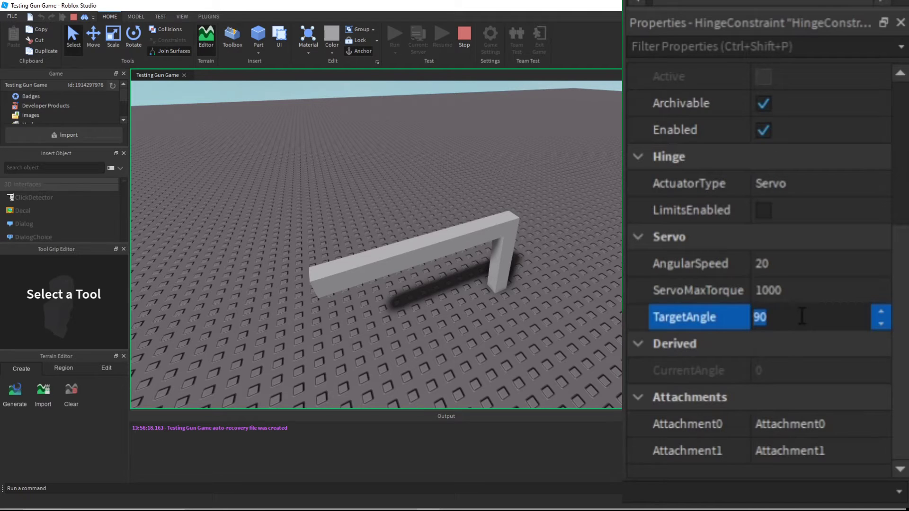
key(Return)
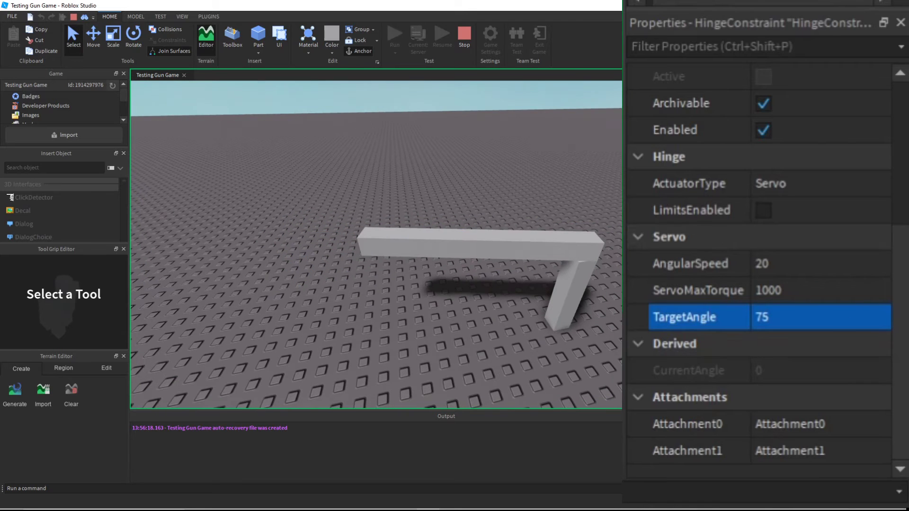
click(826, 319)
text(120)
key(Return)
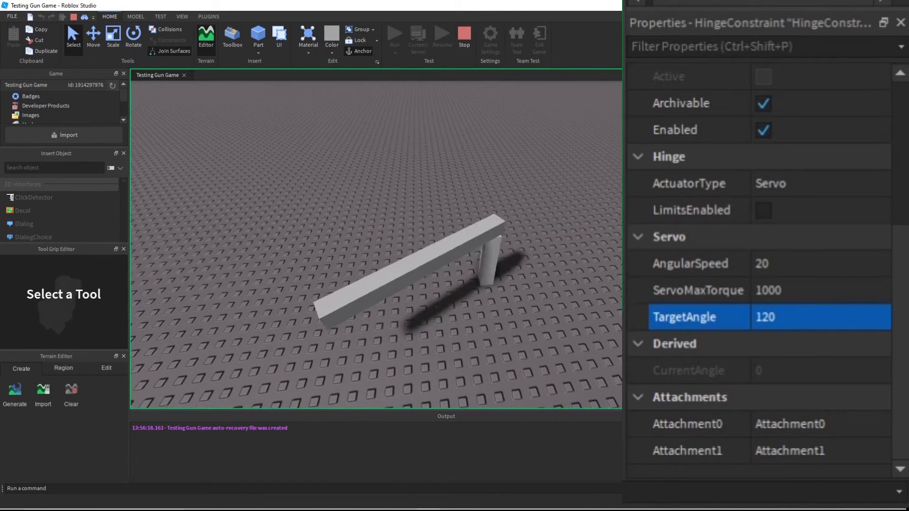
- Set the post hinge's AngularSpeed to 50 and test the servo with a TargetAngle of 40
click(794, 267)
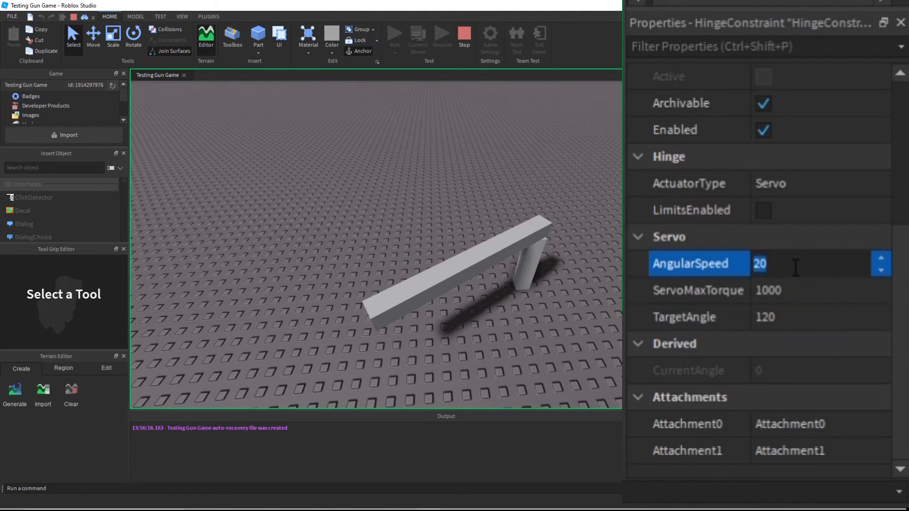
click(786, 317)
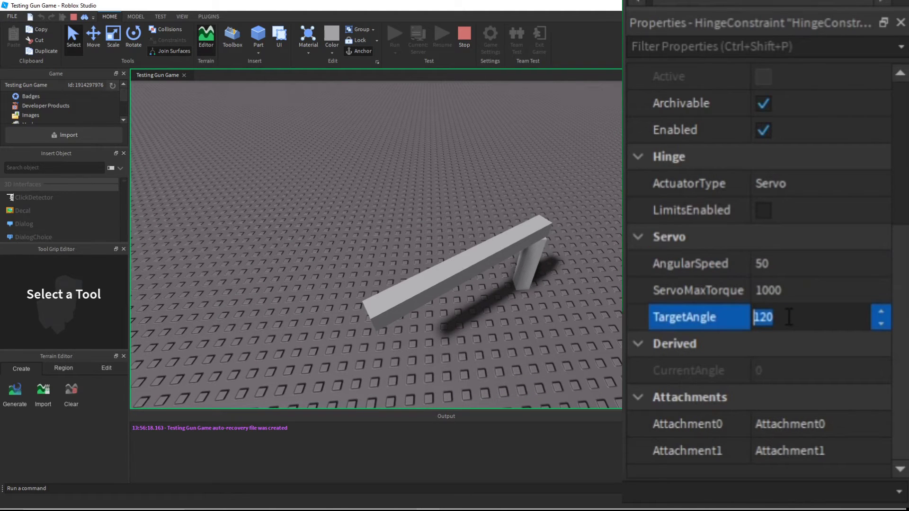
text(40)
key(Return)
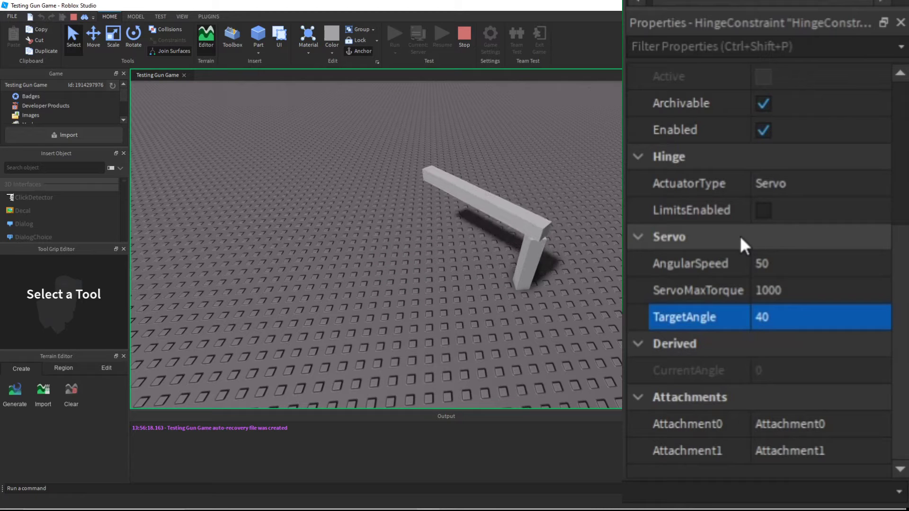
- Raise the hinge's ServoMaxTorque to 1000000 and set its TargetAngle to 90 in the running simulation
right_drag(506, 280, 507, 279)
click(800, 294)
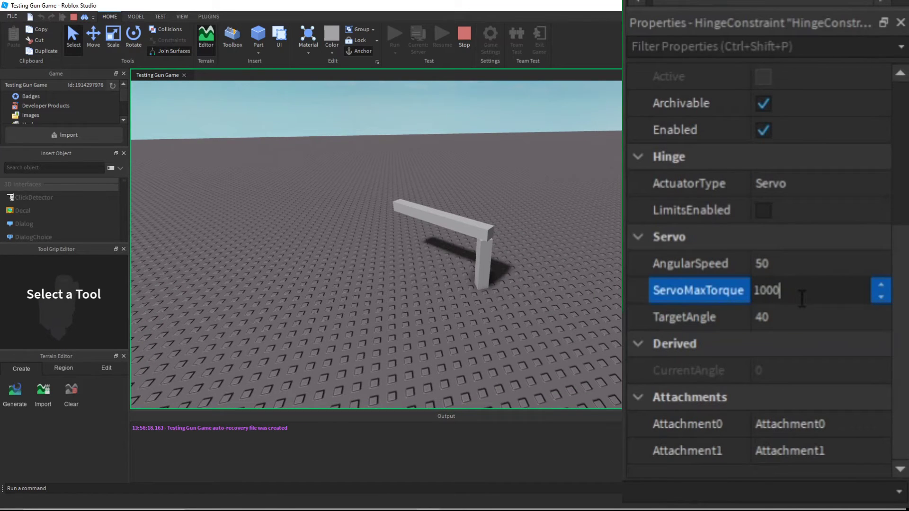
click(795, 316)
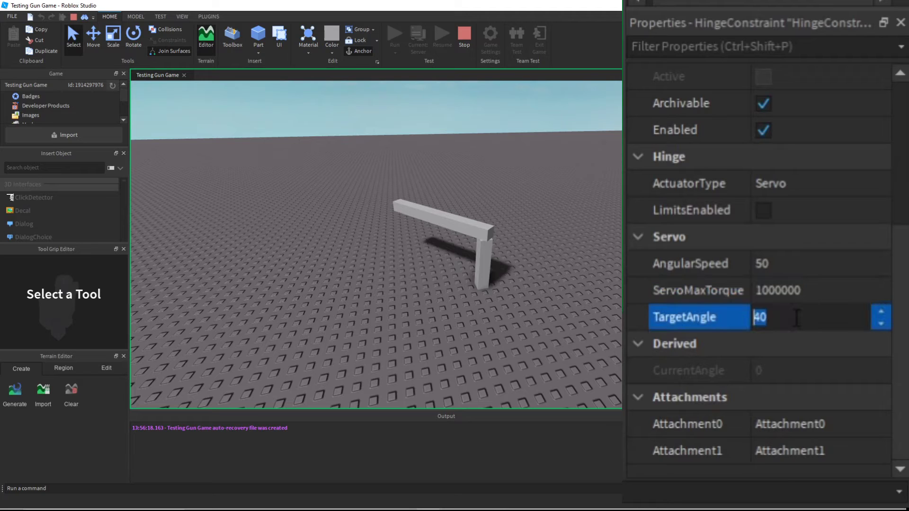
key(Return)
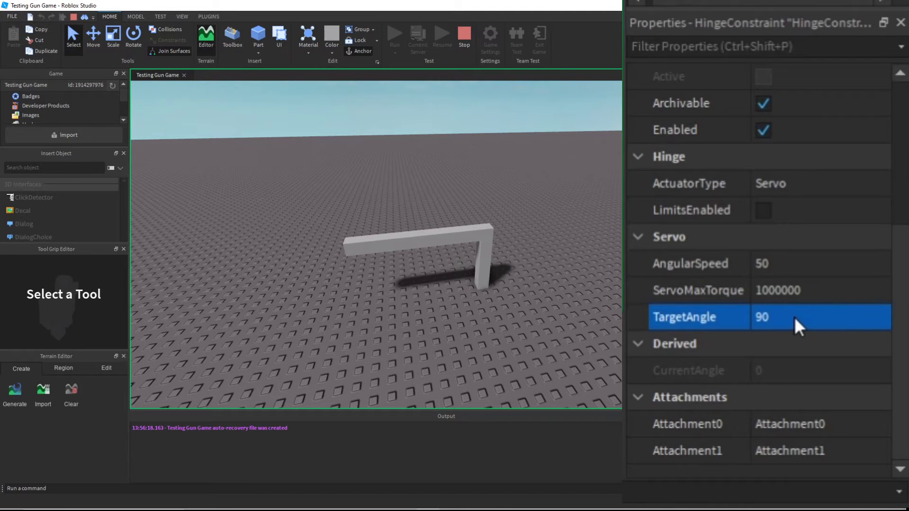
- Set the hinge's TargetAngle to 360 and watch how the servo moves the beam
right_drag(535, 281, 548, 274)
click(839, 324)
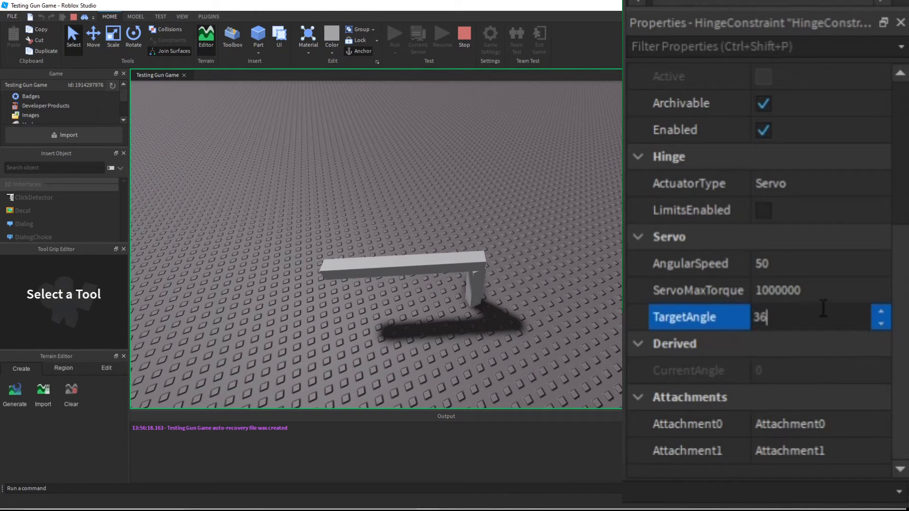
text(0)
key(Return)
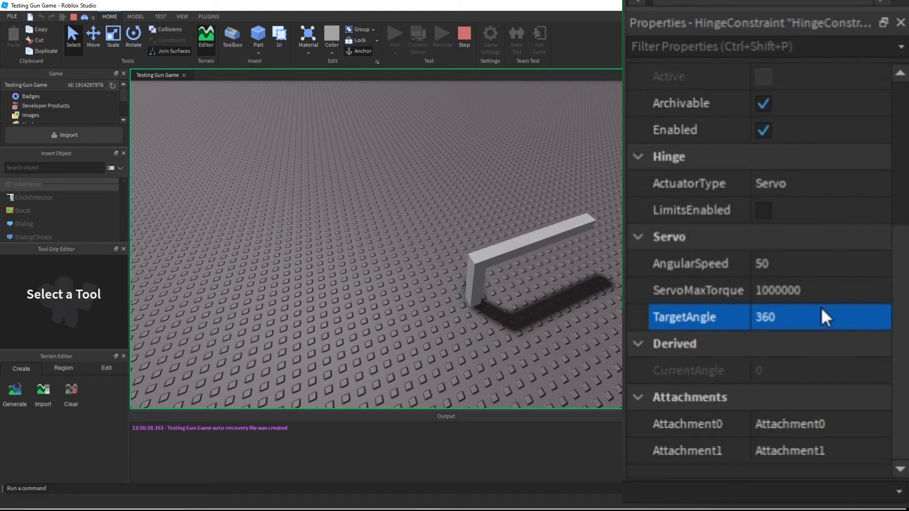
click(821, 312)
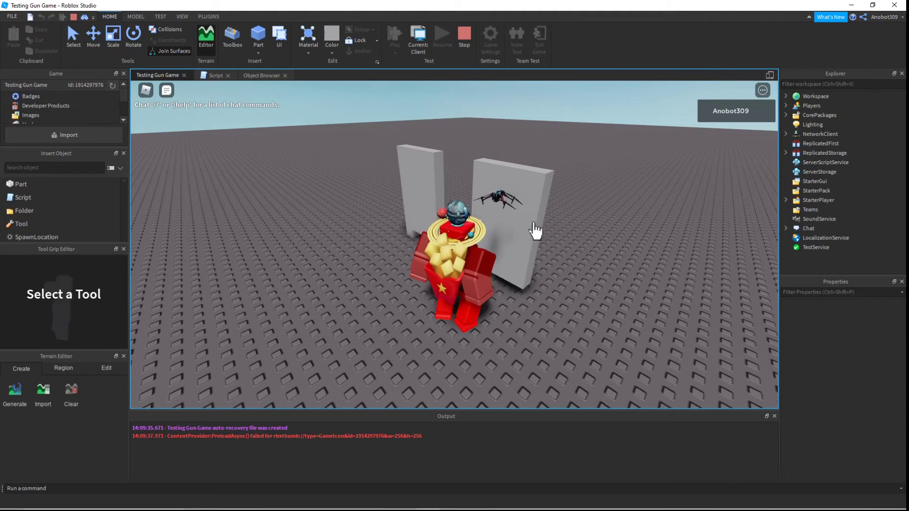
- Walk the character around and through the two hinged doors in the playtest, and stop the test
key(w)
right_drag(534, 223, 521, 224)
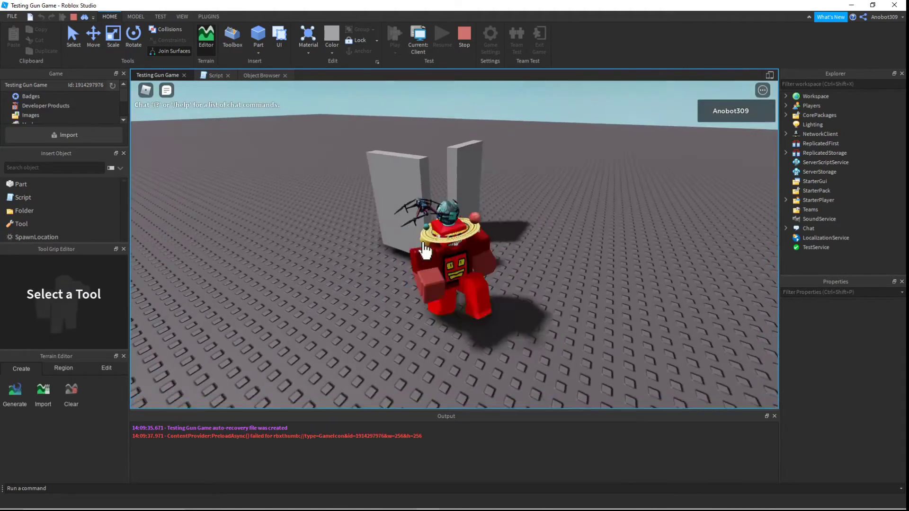
key(w)
right_drag(423, 249, 481, 208)
key(s)
key(a)
key(w)
key(a)
key(d)
key(w)
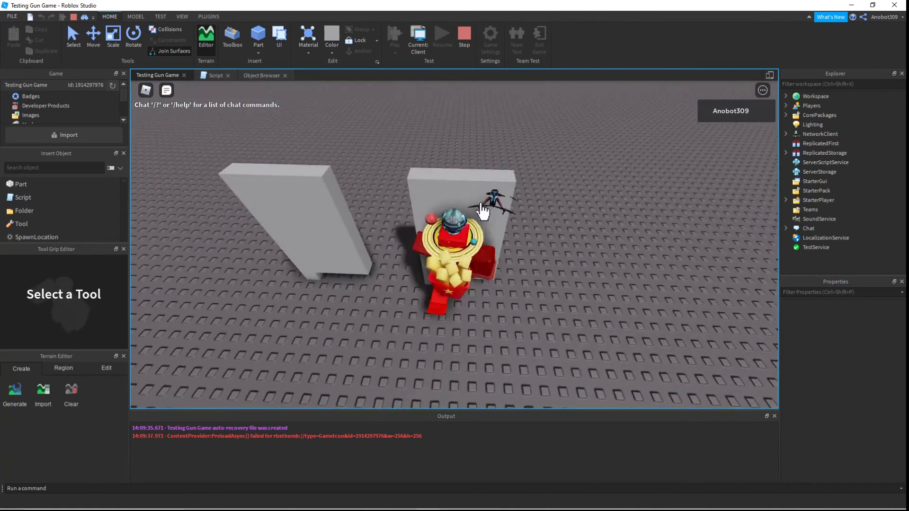
key(shift+F5)
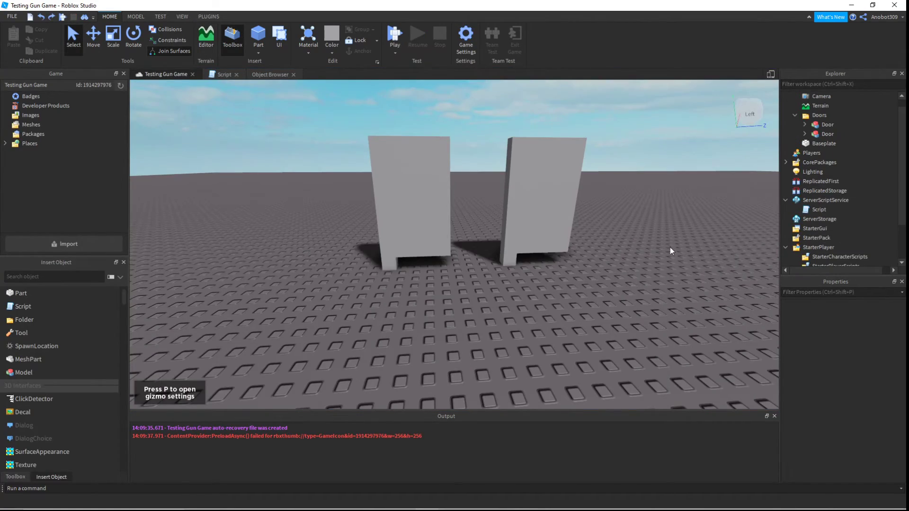
- Inspect the Base part of the first Door model and the Servo settings of its HingeConstraint
key(s)
key(a)
key(w)
key(d)
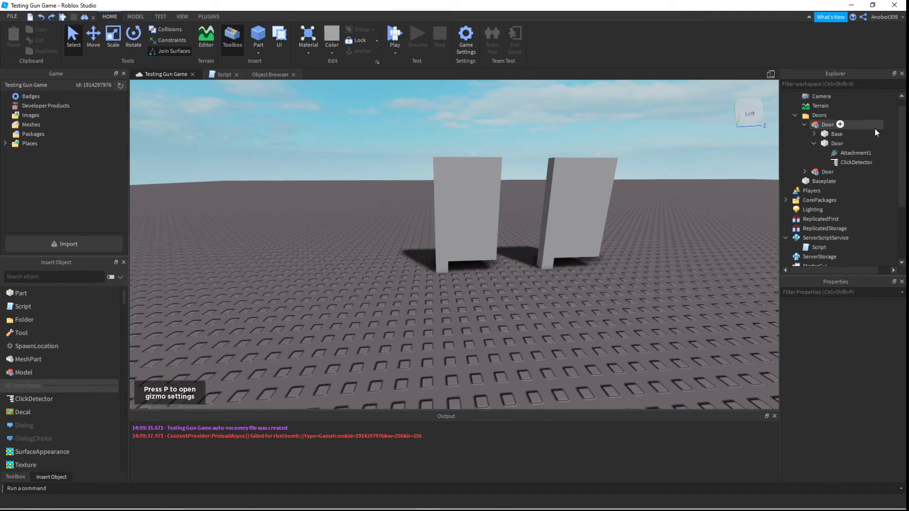
scroll(824, 136, right, 1)
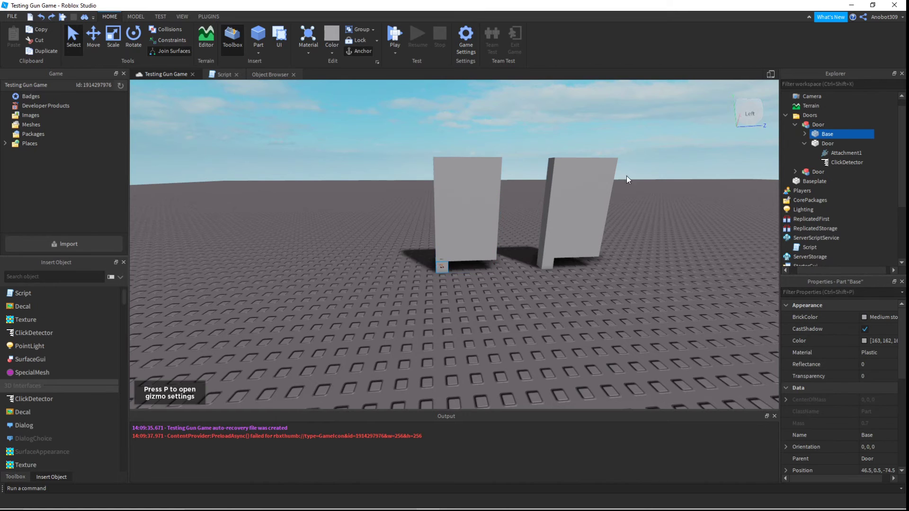
key(f)
scroll(863, 161, right, 1)
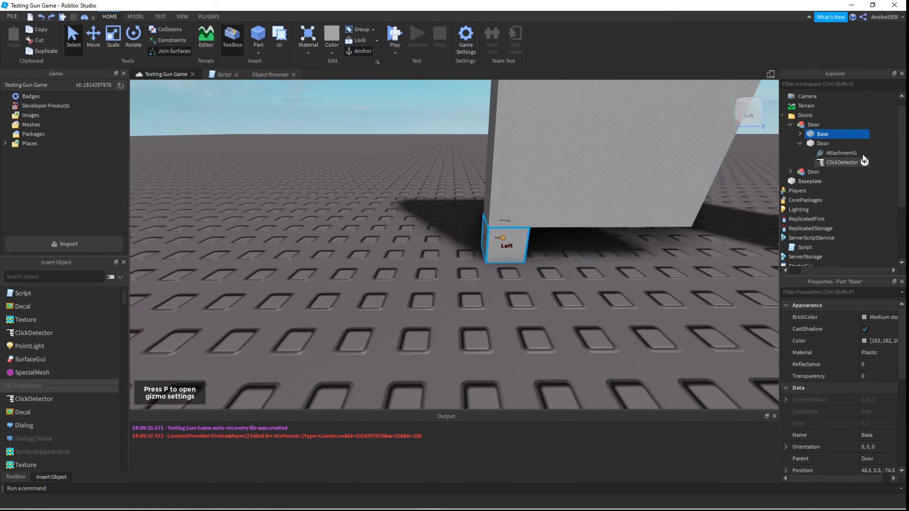
click(800, 135)
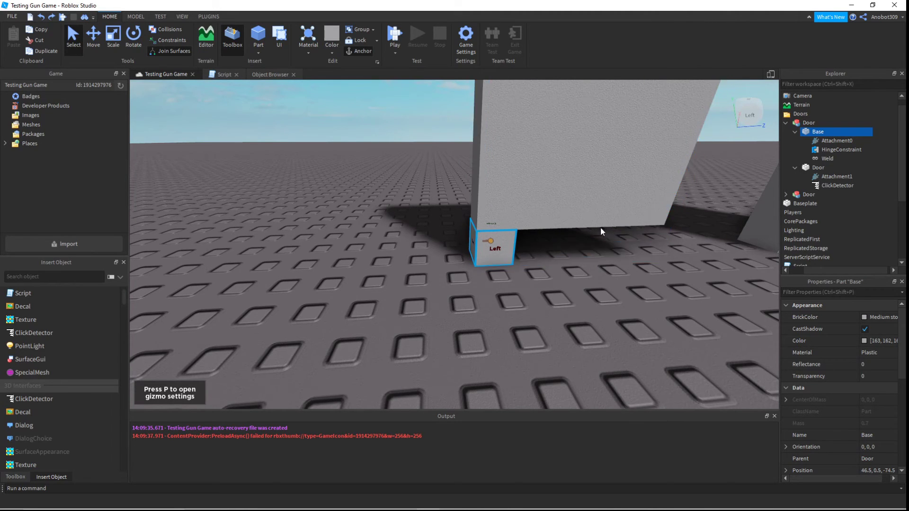
click(833, 150)
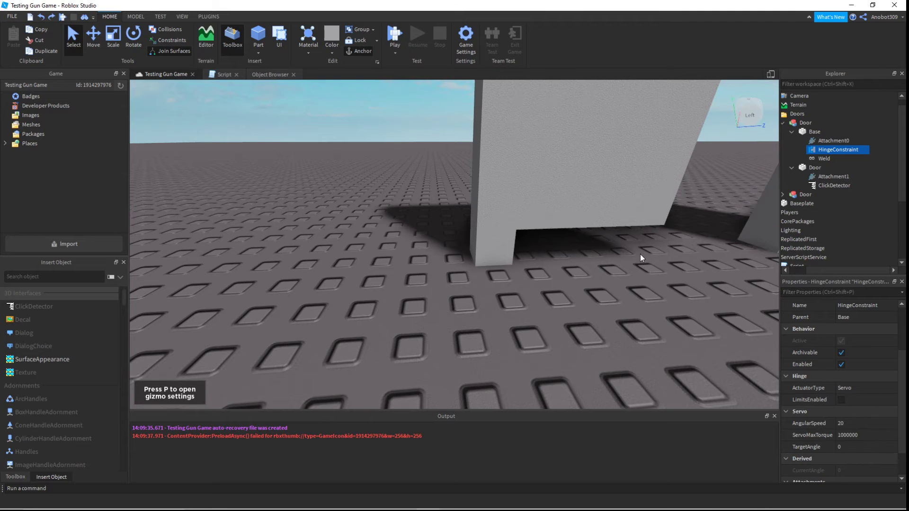
- Review the contents of the first Door model and inspect the ClickDetector inside its Door part
scroll(638, 256, down, 5)
right_drag(614, 269, 625, 260)
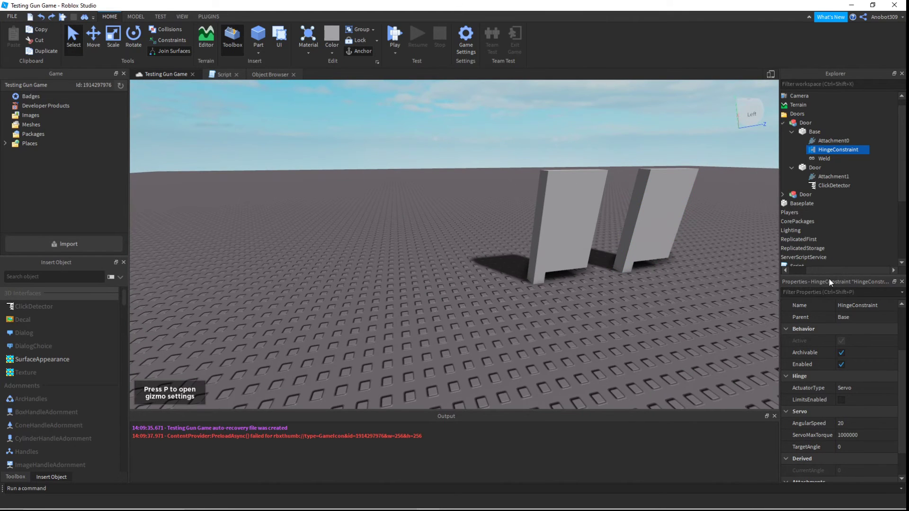
drag(837, 271, 813, 269)
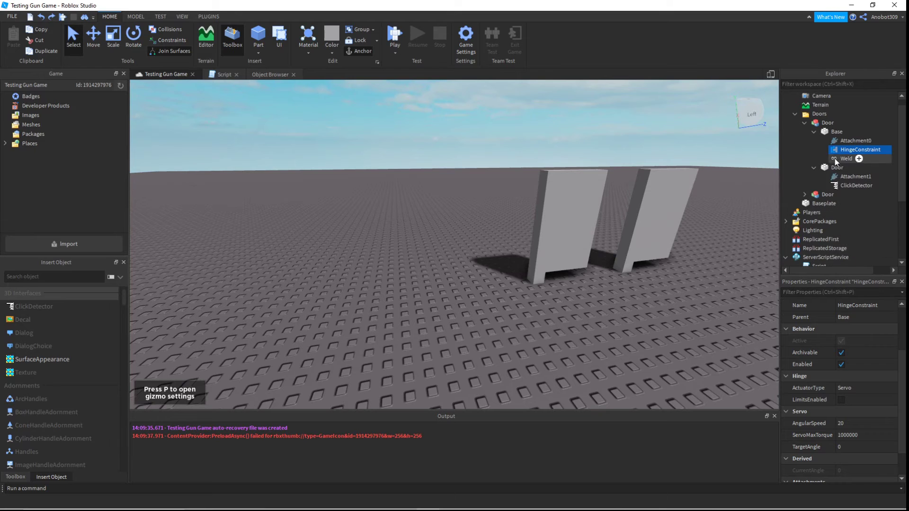
click(804, 122)
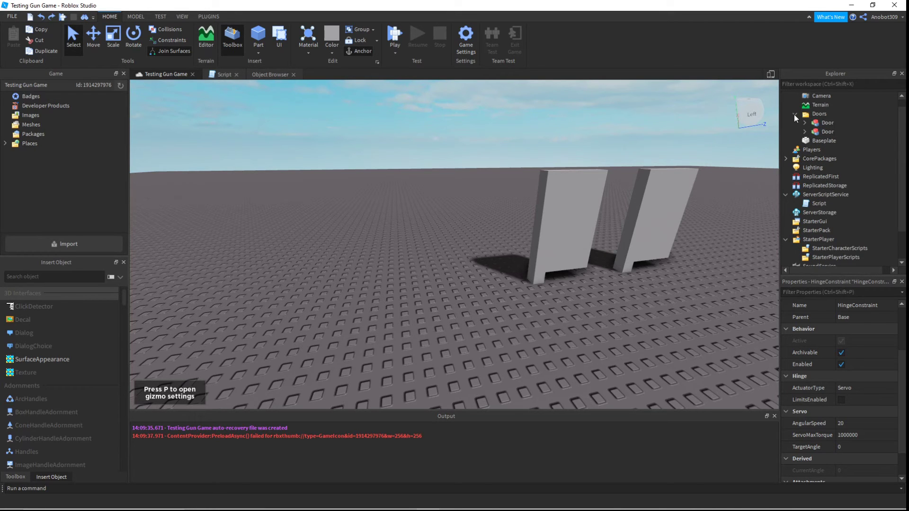
click(805, 123)
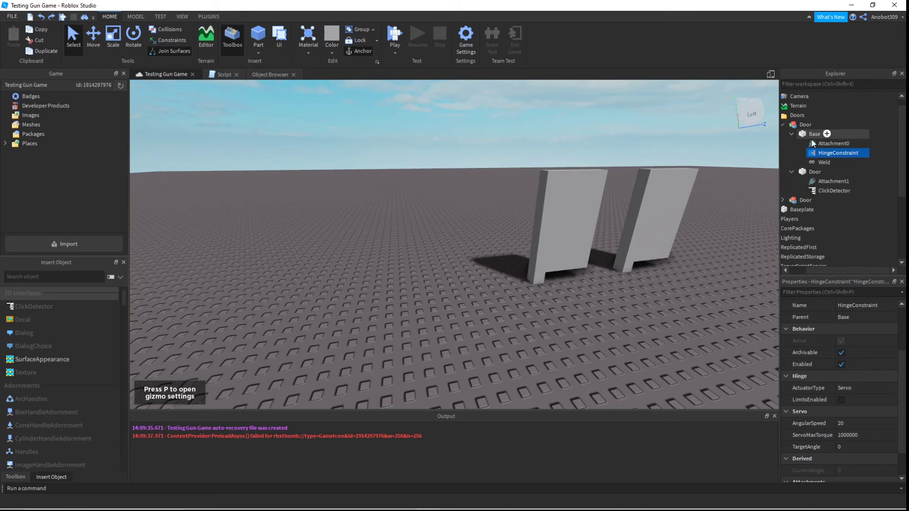
click(807, 190)
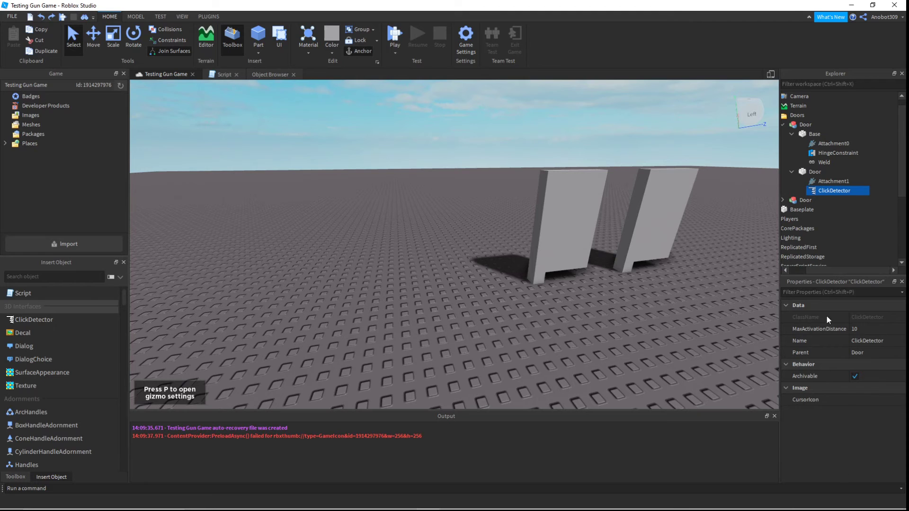
- Collapse the Doors folder and open the Script in ServerScriptService
drag(844, 272, 826, 269)
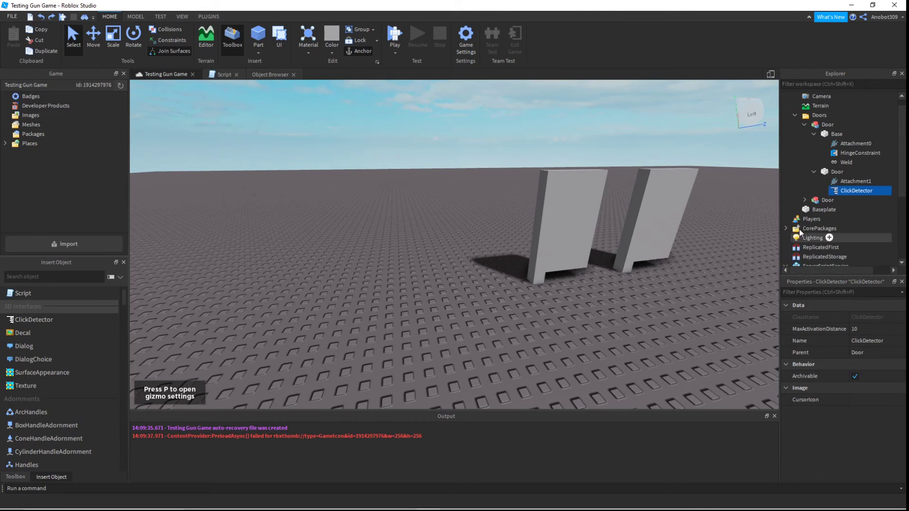
click(795, 115)
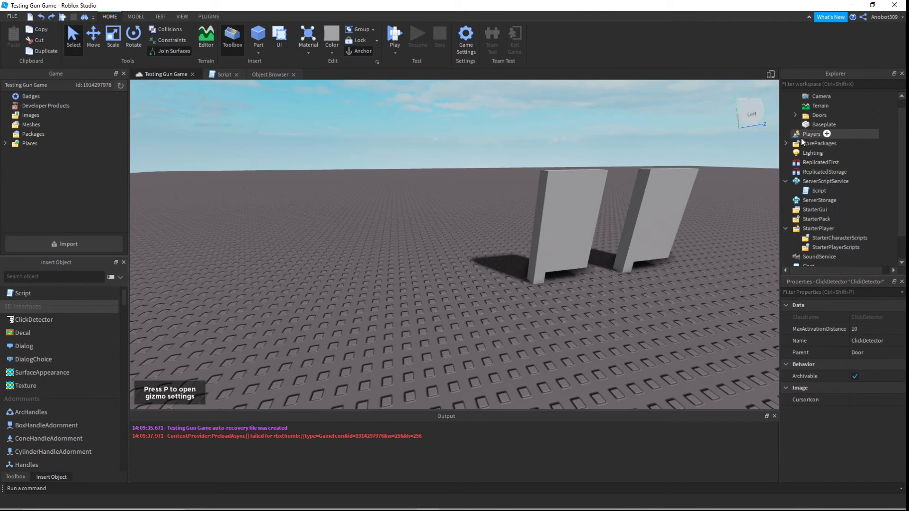
double_click(811, 191)
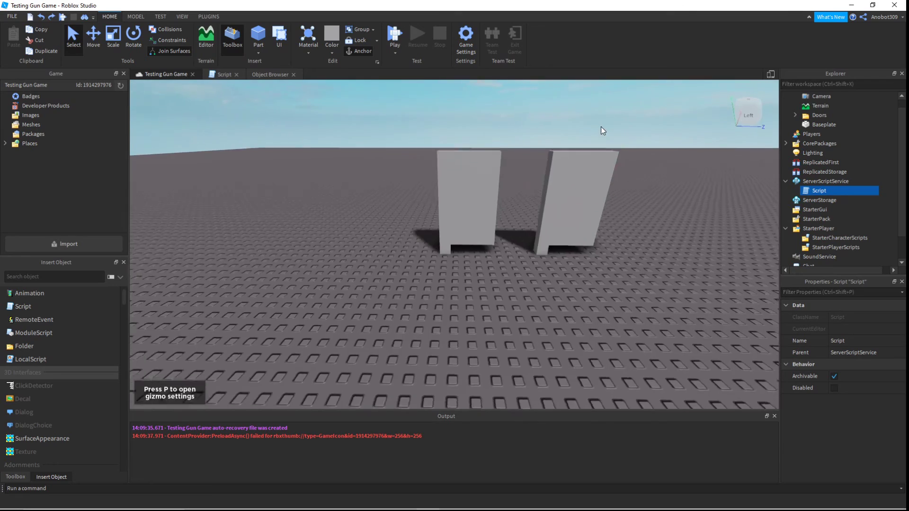
- Examine the two finished doors in the viewport from several sides and distances
scroll(611, 115, down, 3)
scroll(576, 121, up, 5)
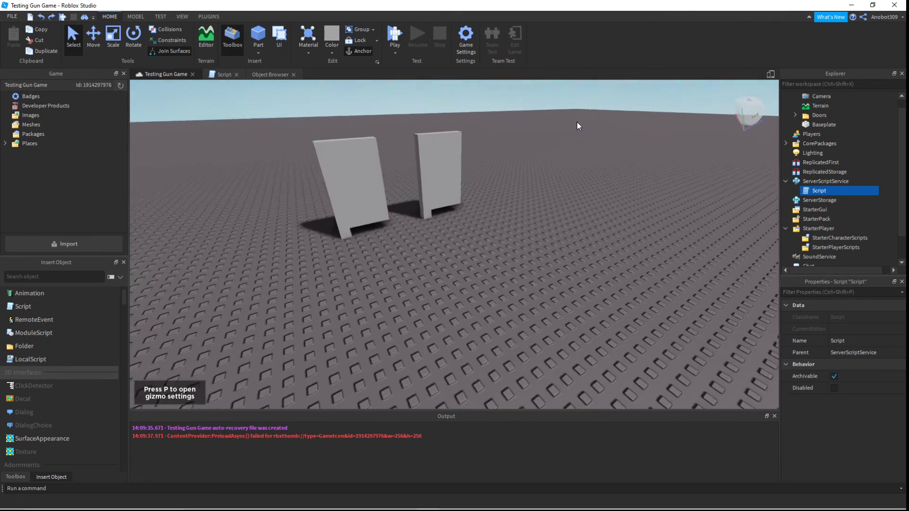
right_drag(577, 122, 577, 123)
key(w)
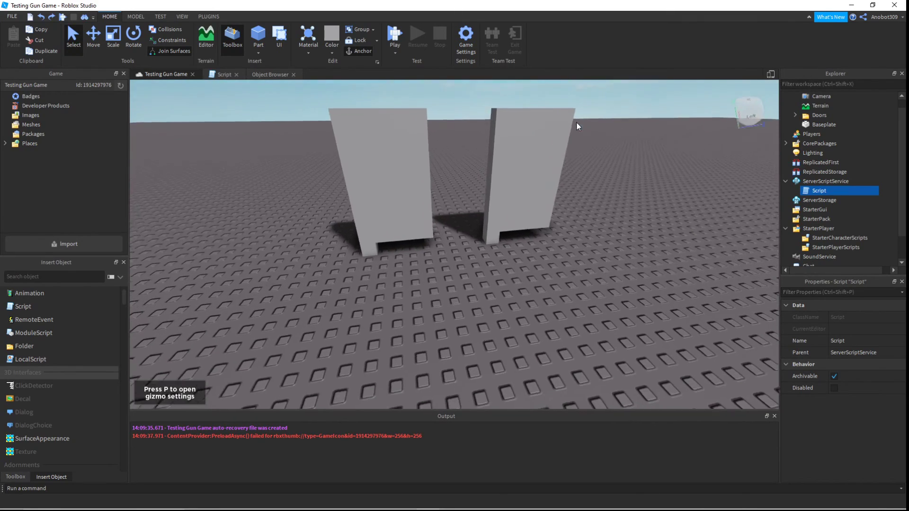
key(w)
right_drag(536, 146, 536, 145)
key(w)
key(s)
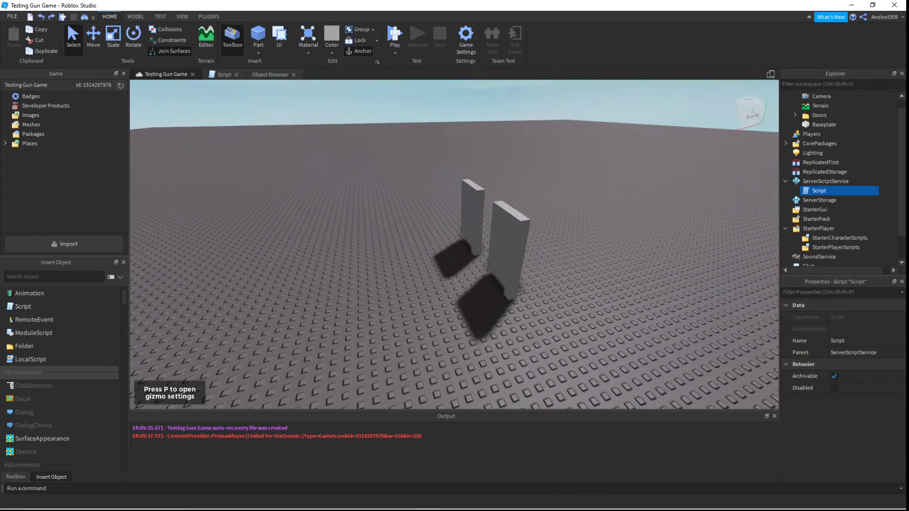